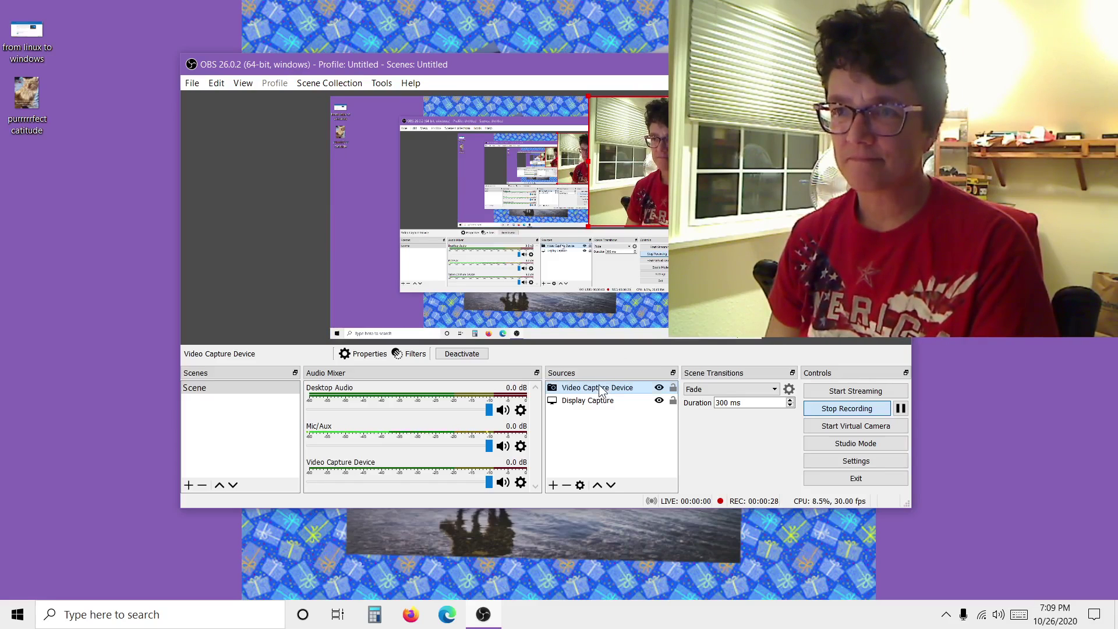
# Remove the Video Capture Device source from the scene, confirm the removal, and minimize the OBS window
pyautogui.moveTo(693, 169)
pyautogui.mouseDown()
pyautogui.moveTo(674, 198)
pyautogui.moveTo(664, 184)
pyautogui.moveTo(677, 176)
pyautogui.moveTo(673, 193)
pyautogui.moveTo(671, 181)
pyautogui.moveTo(694, 170)
pyautogui.mouseUp()
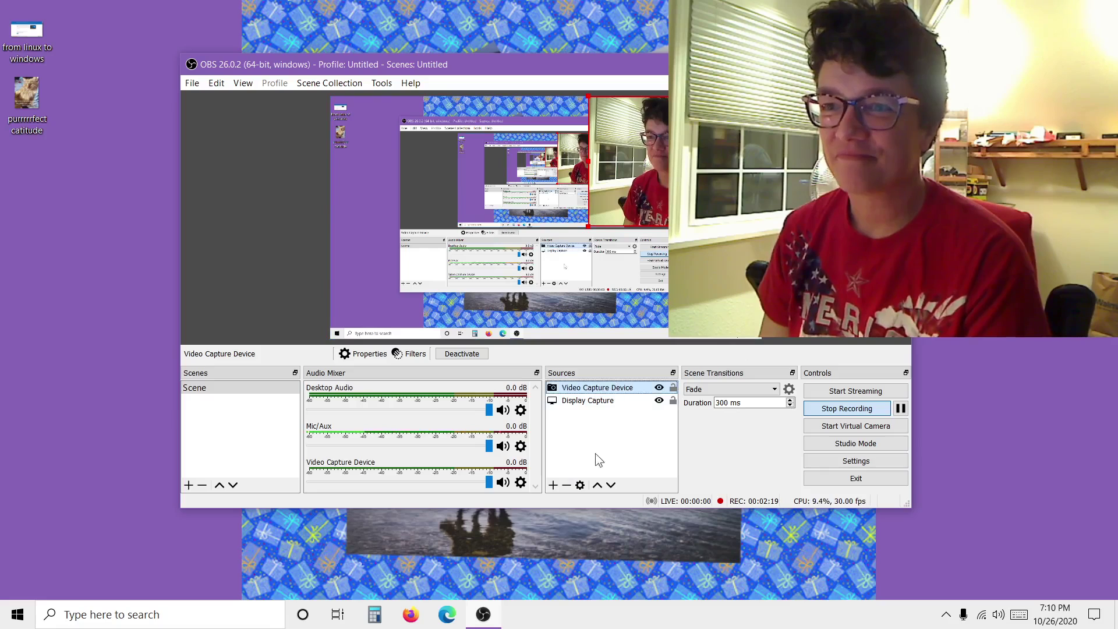
pyautogui.click(566, 486)
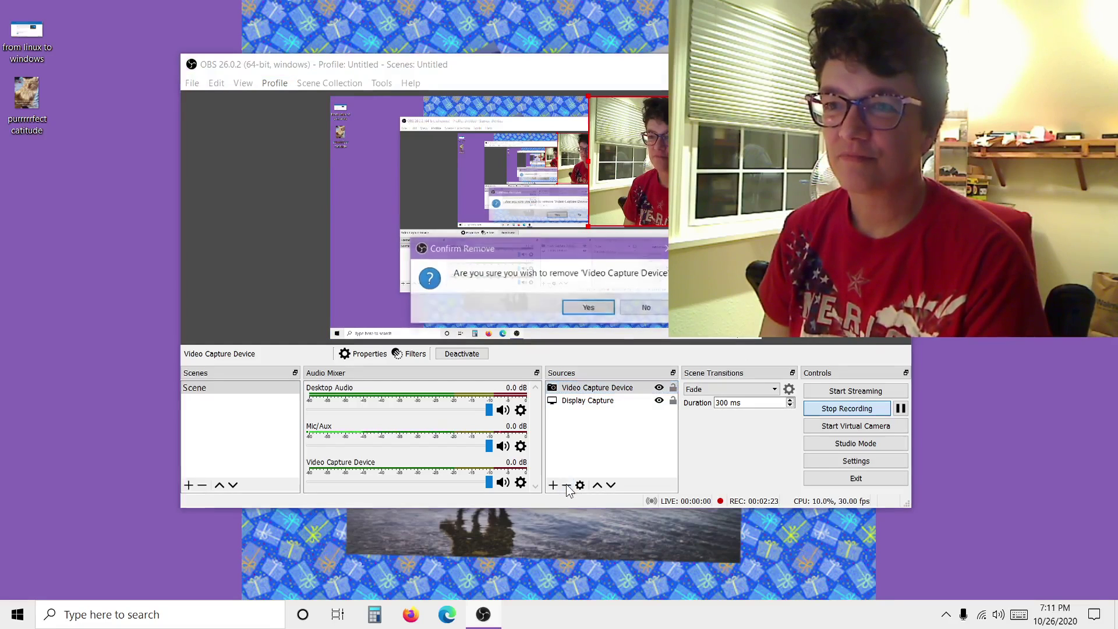
pyautogui.click(585, 306)
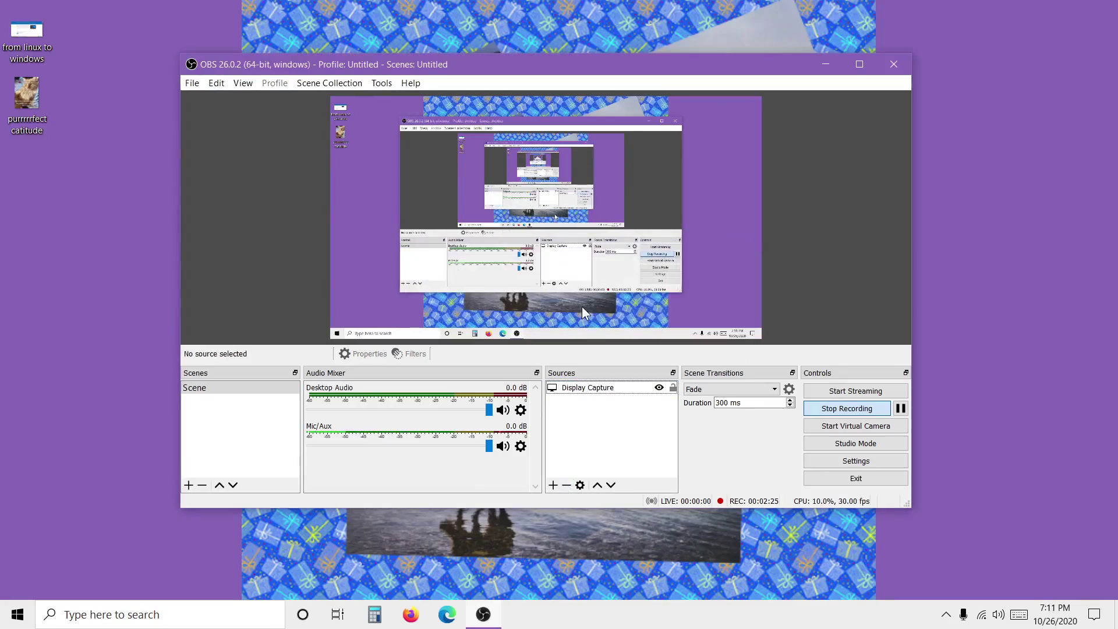
pyautogui.moveTo(602, 58); pyautogui.dragTo(642, 68)
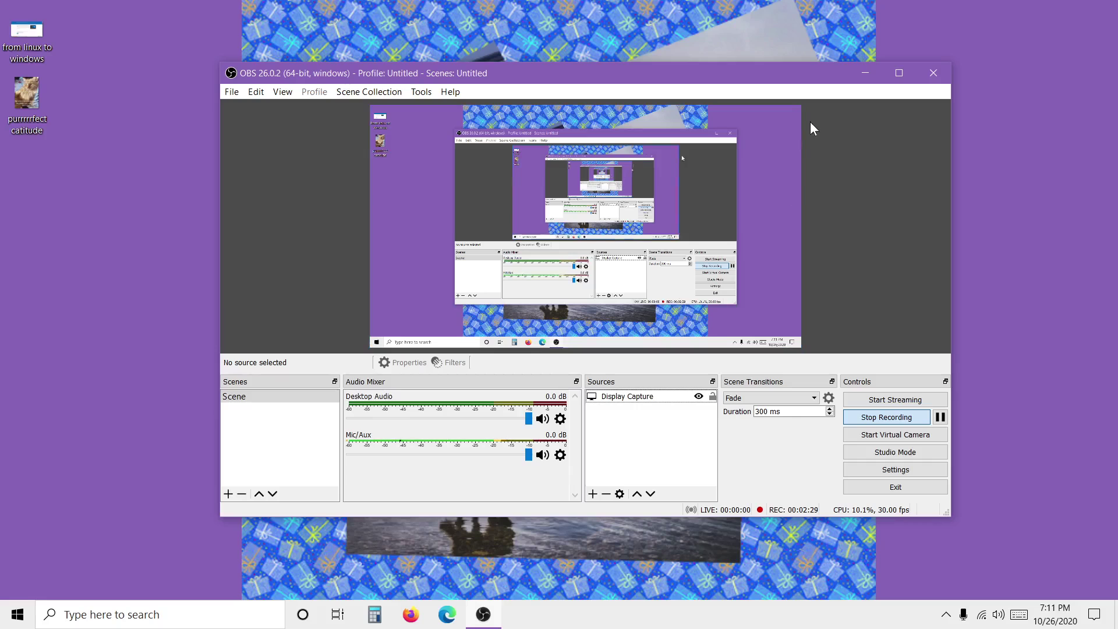
pyautogui.click(861, 71)
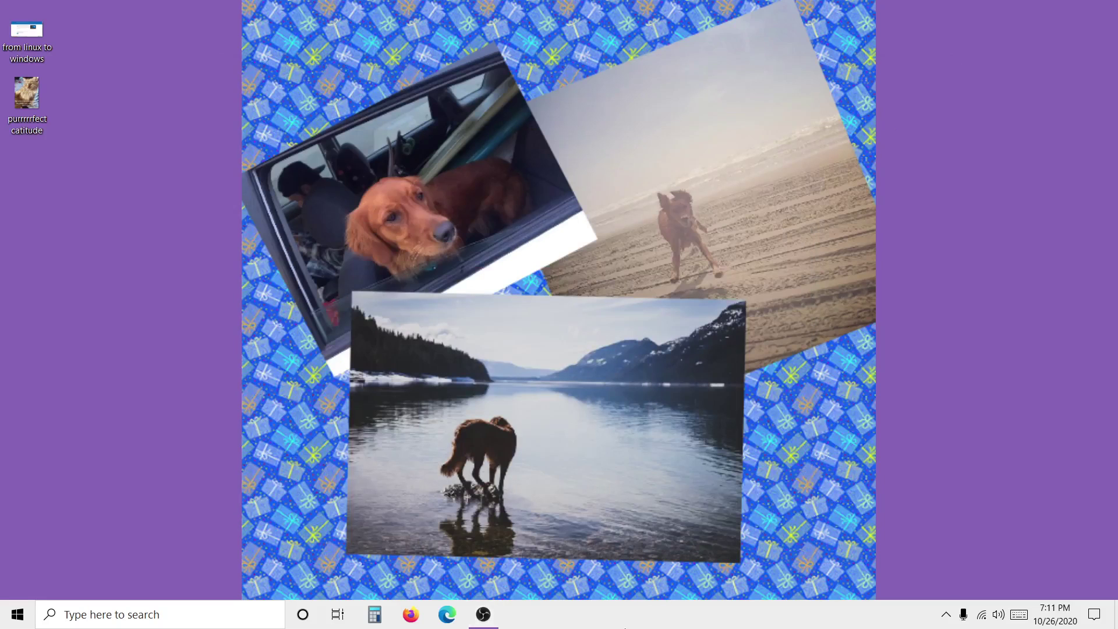
# Switch to Microsoft Edge and search Google for "download windows 10 iso"
pyautogui.click(448, 616)
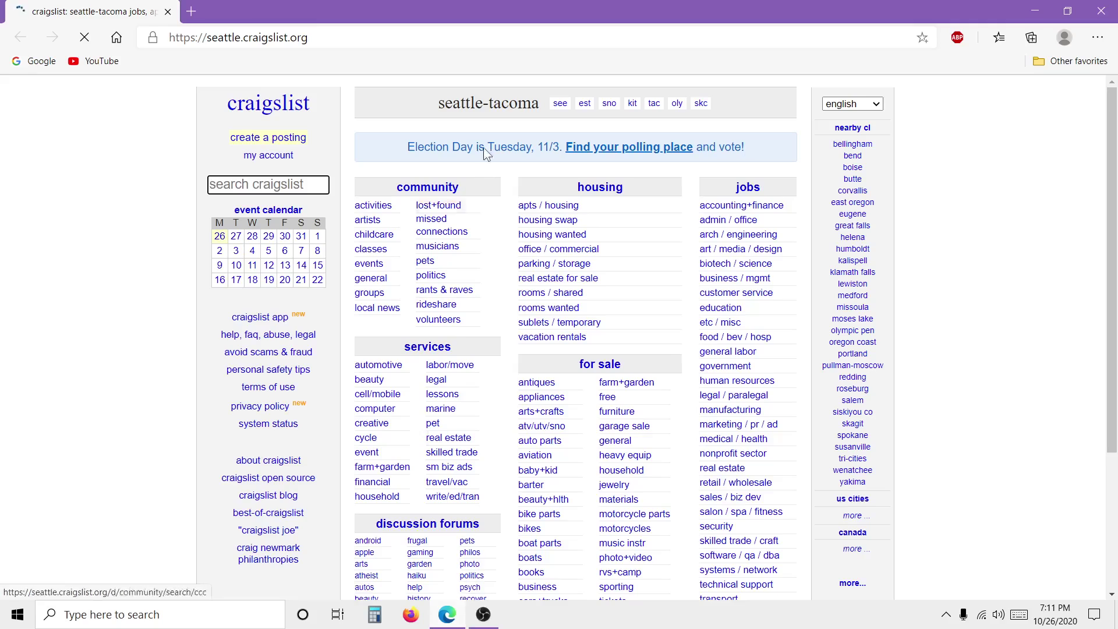
pyautogui.click(33, 61)
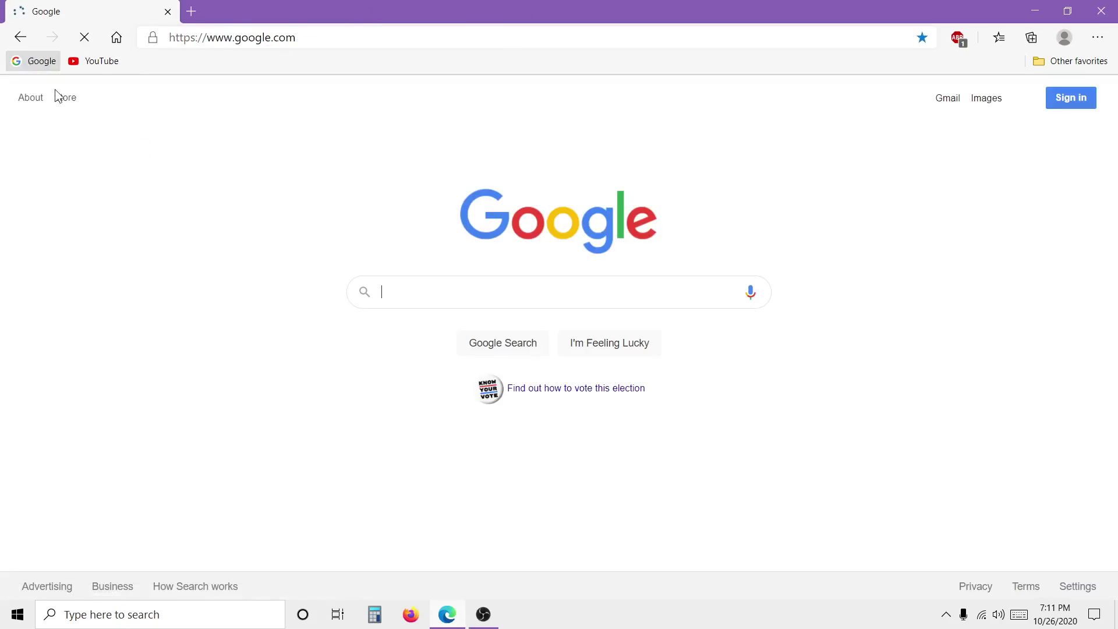
pyautogui.click(401, 293)
pyautogui.write('d')
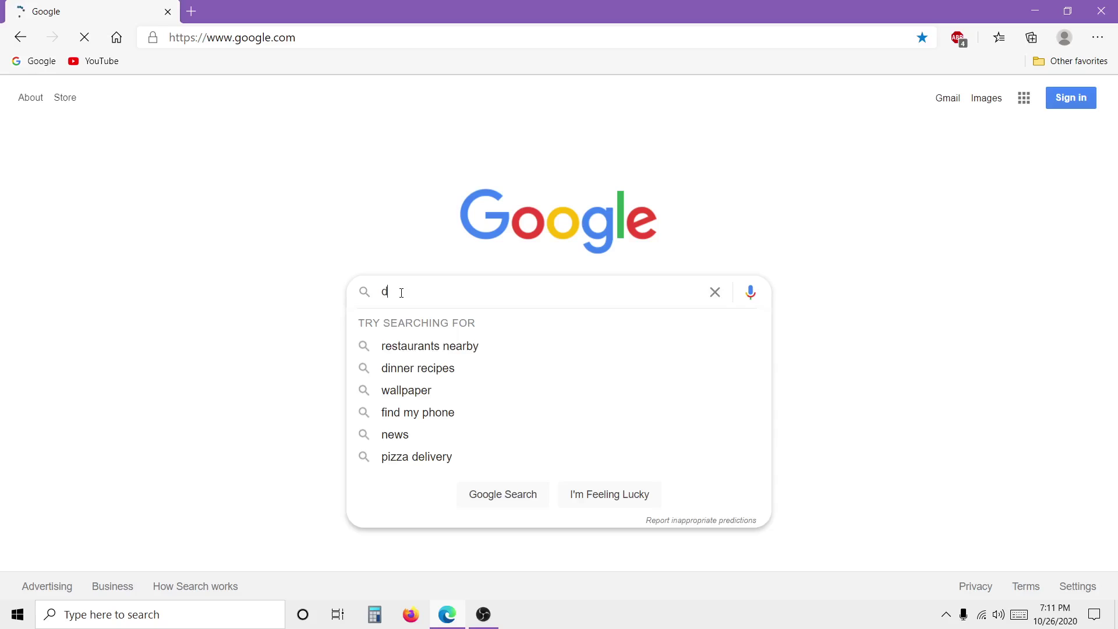
pyautogui.write('ownloa')
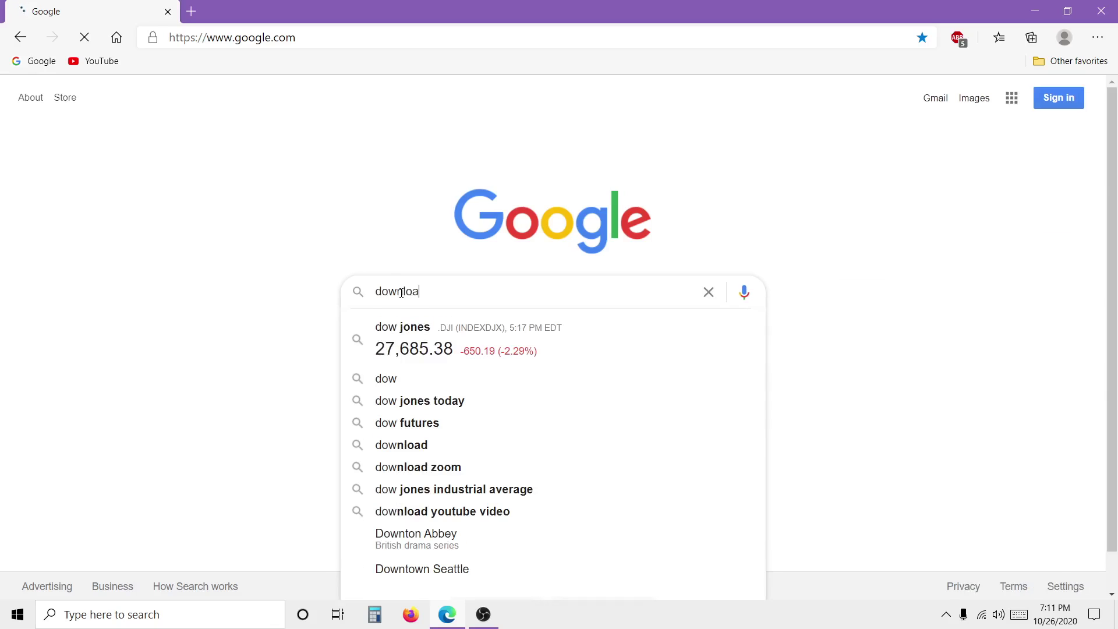
pyautogui.write('d wi')
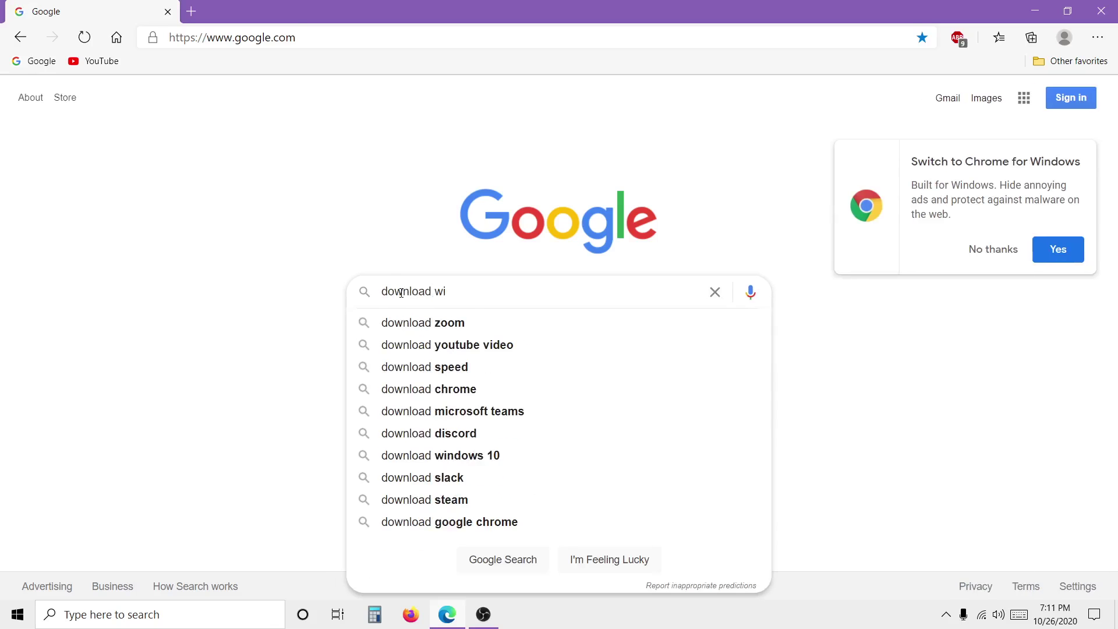
pyautogui.write('ndows')
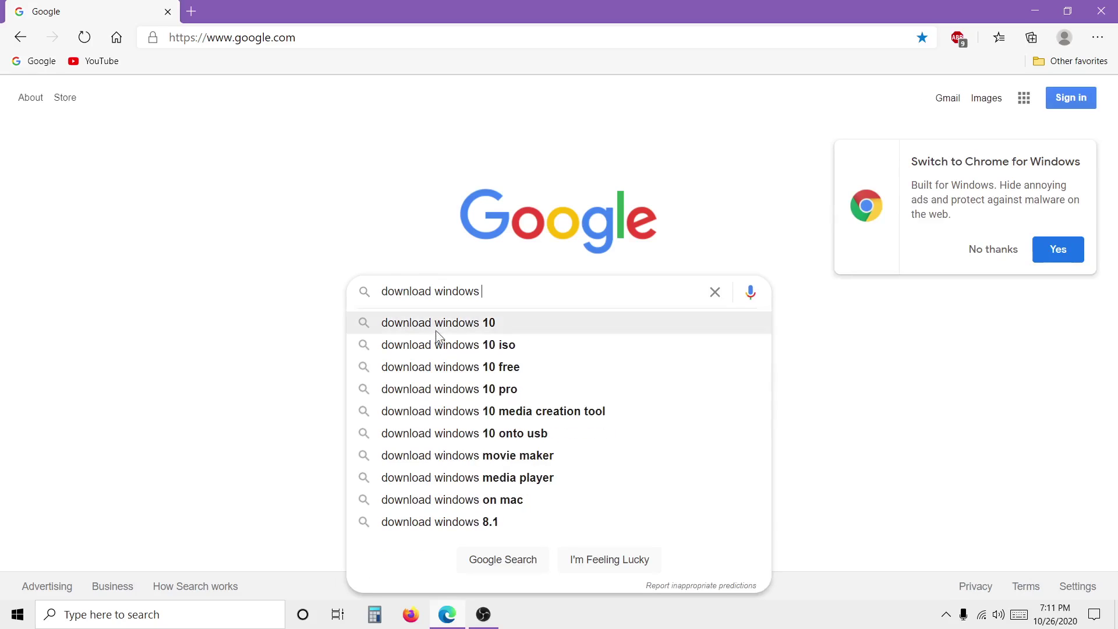
pyautogui.click(520, 349)
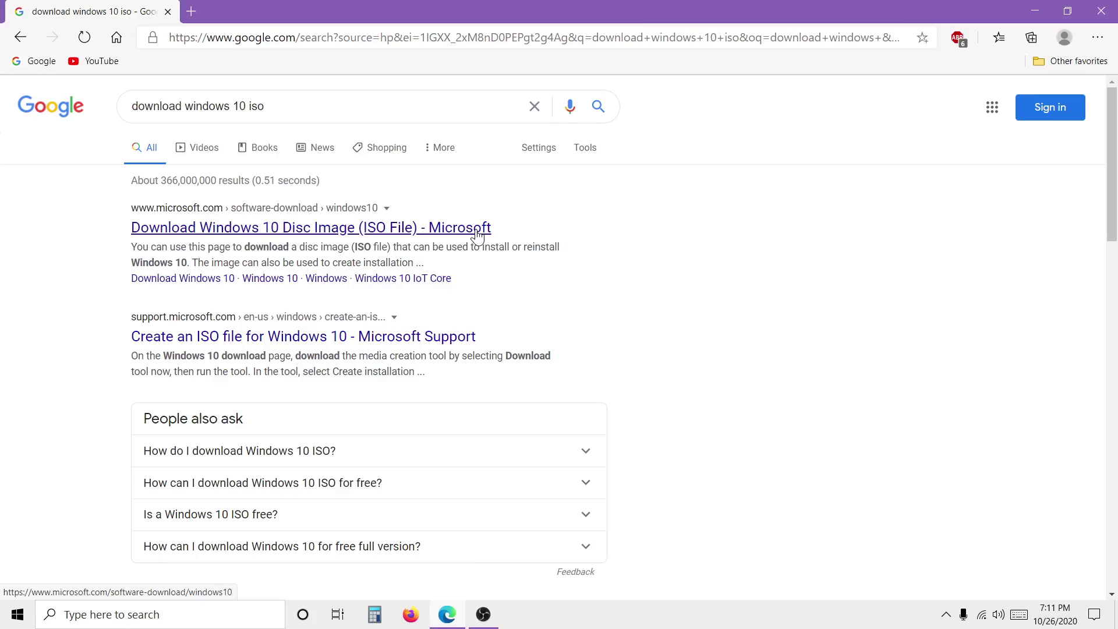
# Open Microsoft's "Download Windows 10 Disc Image (ISO File)" search result and go to its Windows 10 installation media section
pyautogui.click(385, 232)
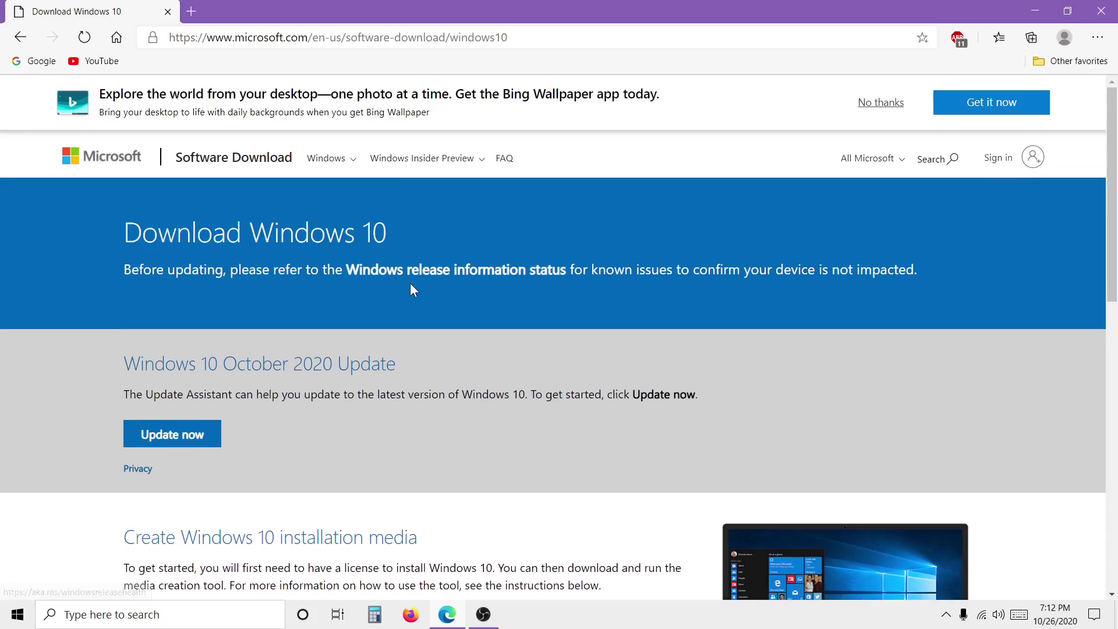
pyautogui.scroll(-3, 412, 282)
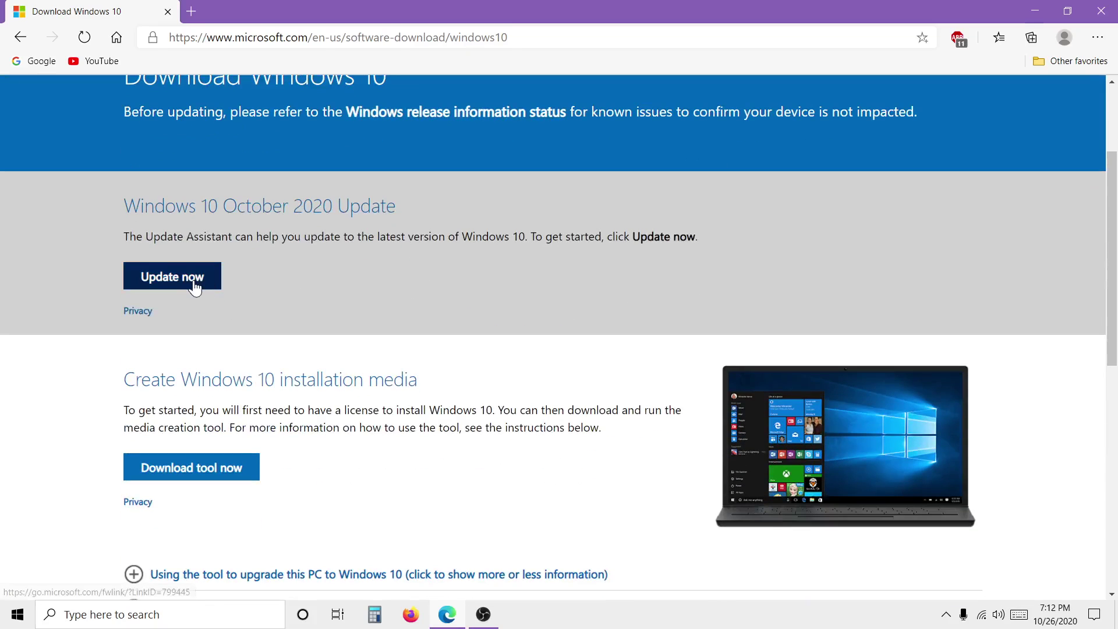
pyautogui.click(224, 468)
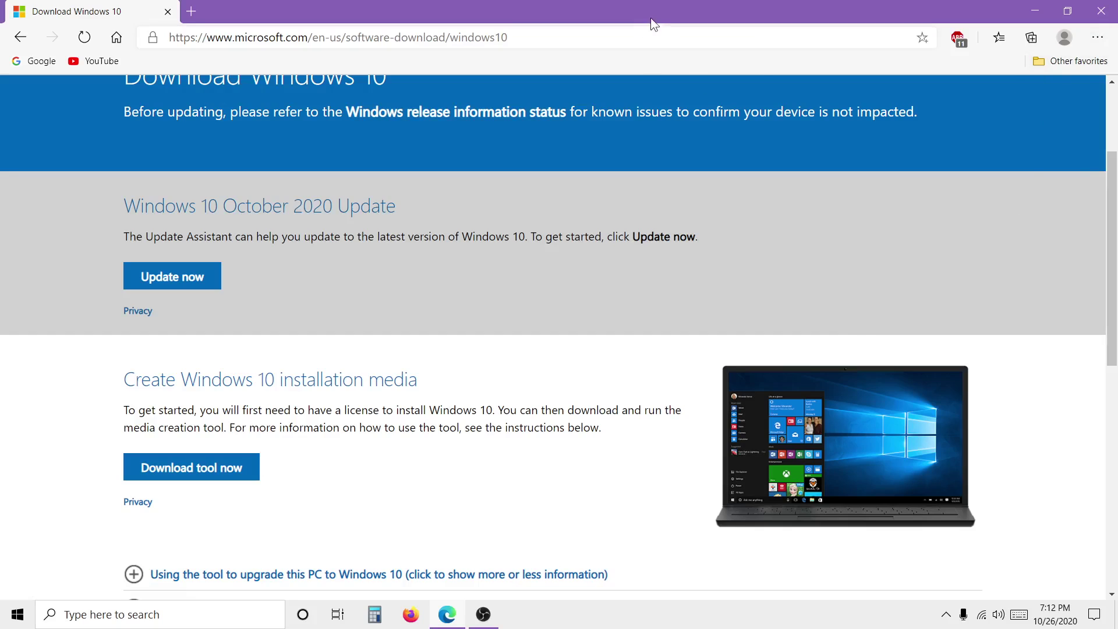
# Open the browser's developer tools for the Download Windows 10 page
pyautogui.click(1098, 38)
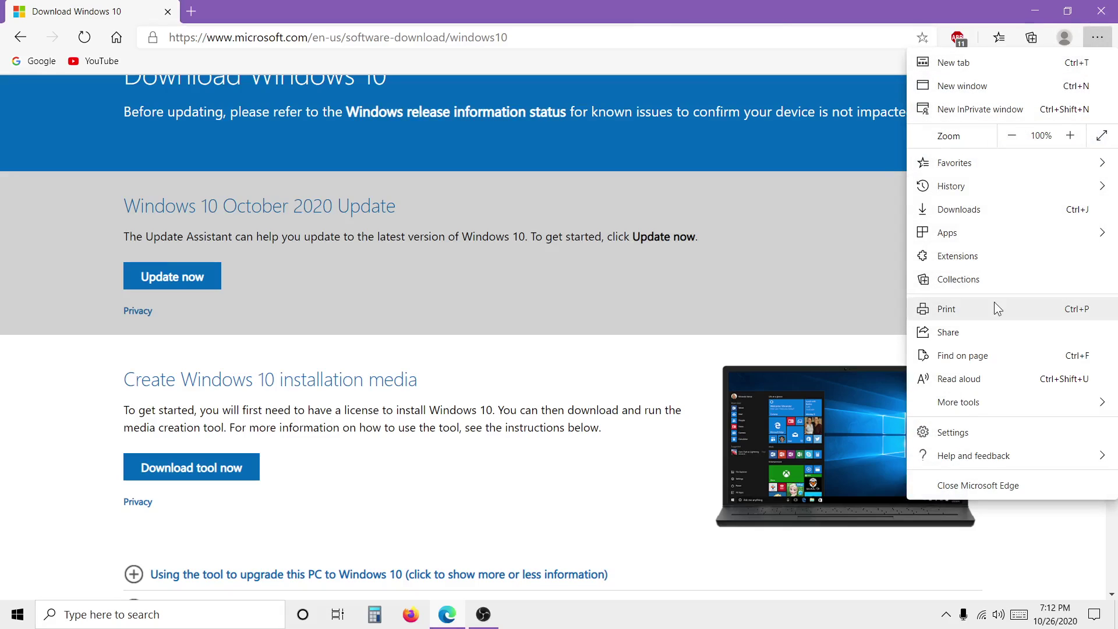
pyautogui.moveTo(961, 408)
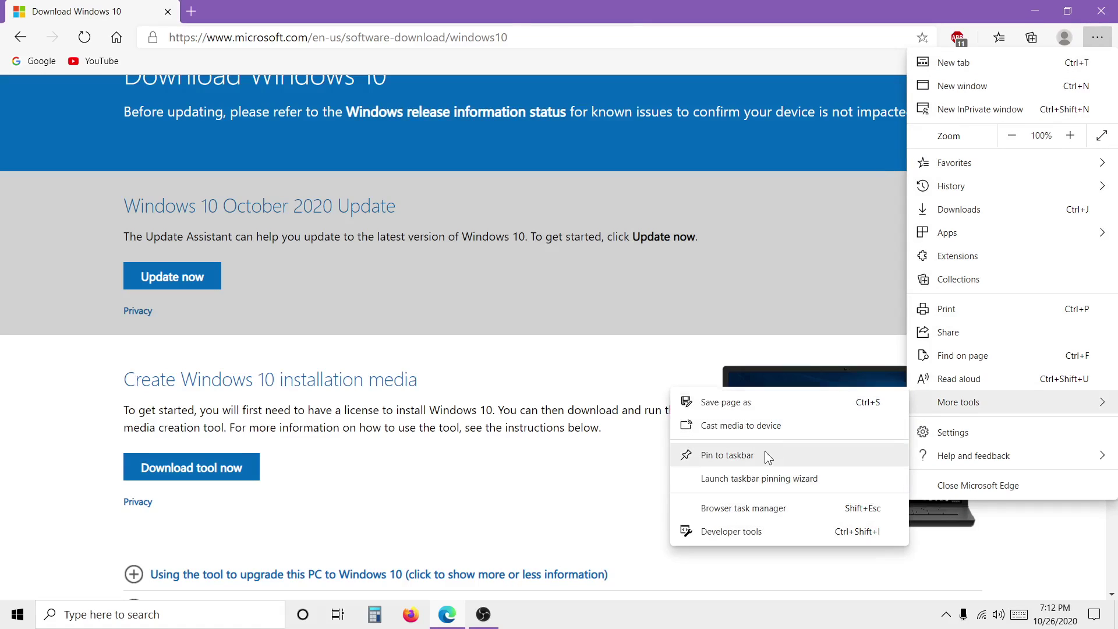
pyautogui.click(747, 532)
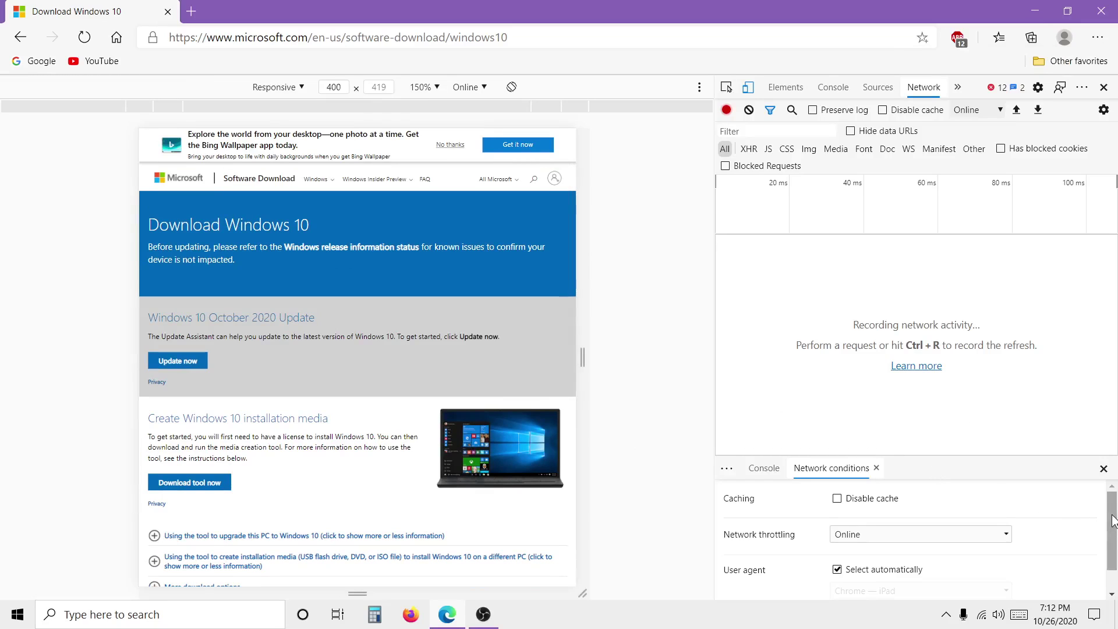
# Turn off automatic user agent selection in the network conditions, choose Chrome — iPad, and reload the page
pyautogui.moveTo(1113, 520); pyautogui.dragTo(1112, 539)
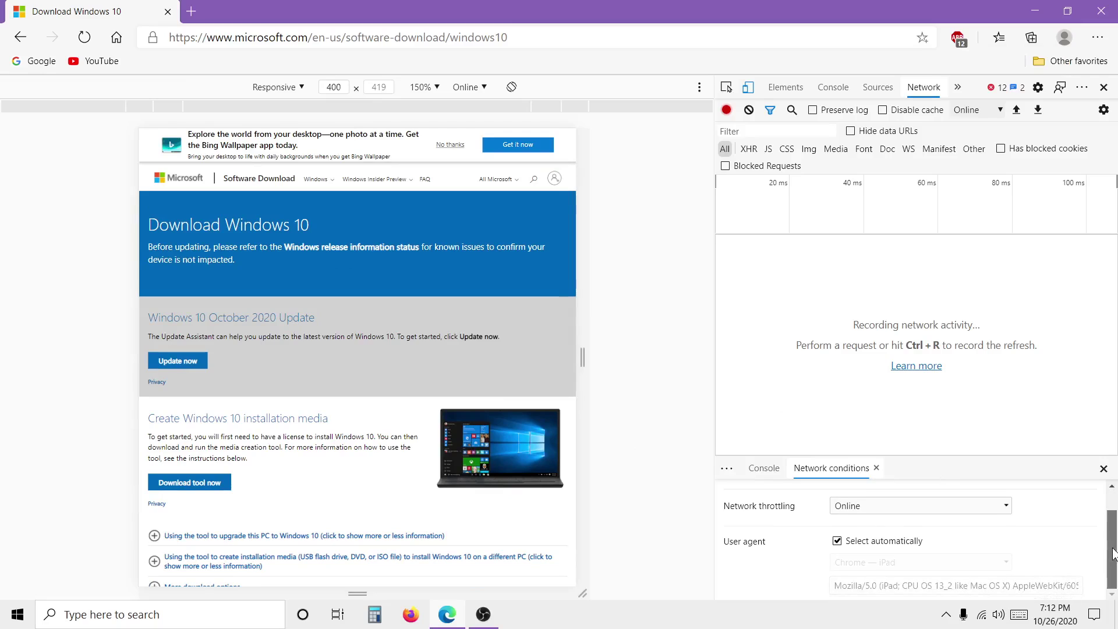
pyautogui.click(837, 541)
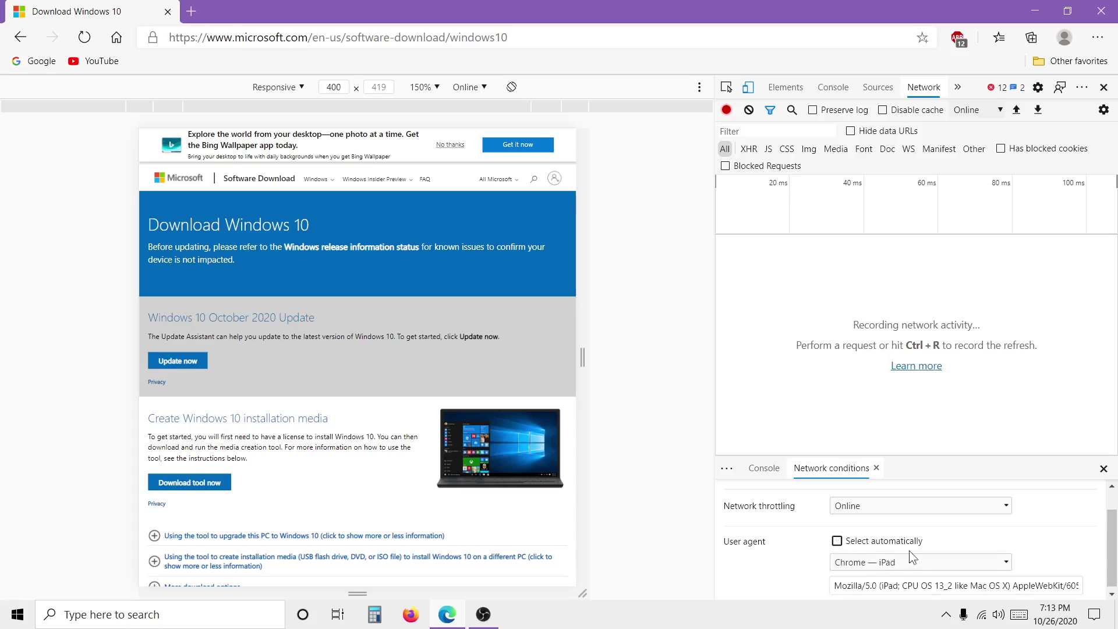
pyautogui.scroll(-1, 1079, 535)
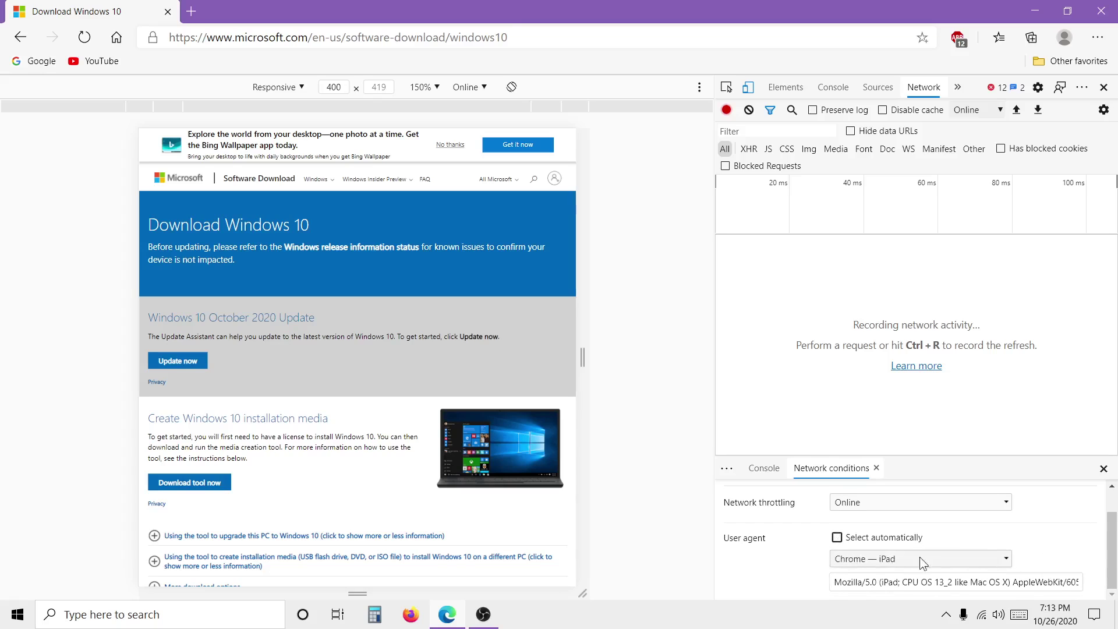
pyautogui.click(904, 561)
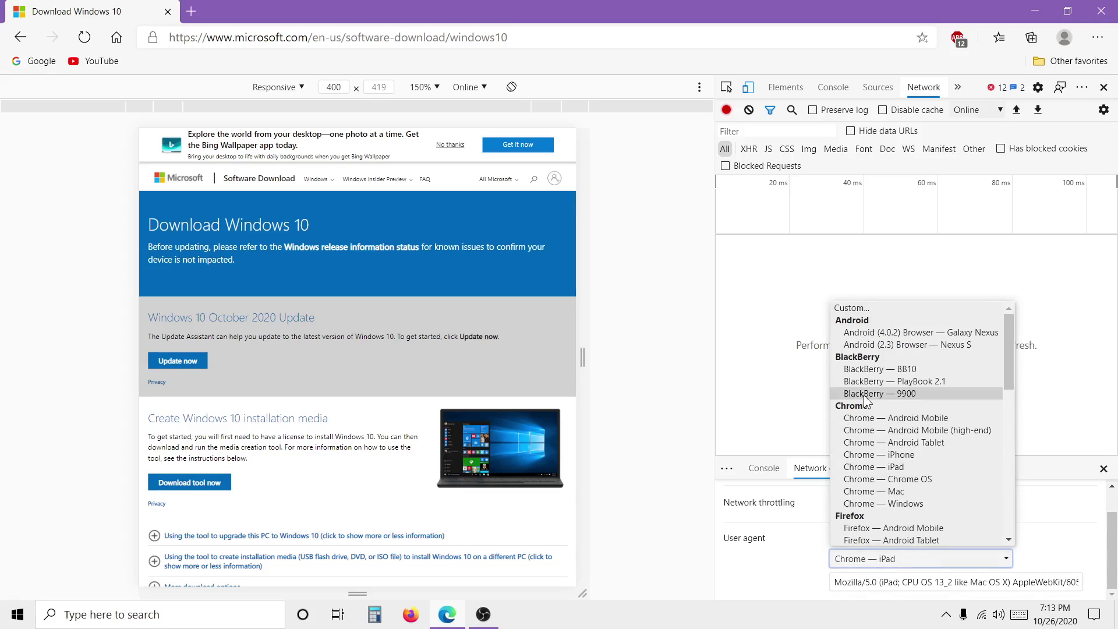
pyautogui.click(903, 467)
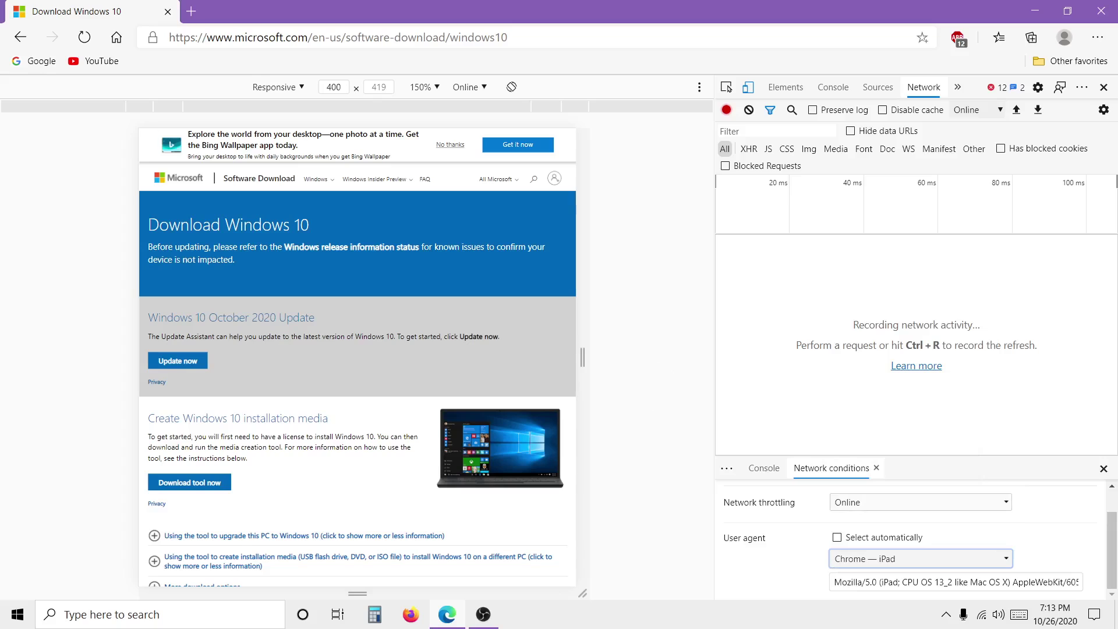
pyautogui.click(85, 38)
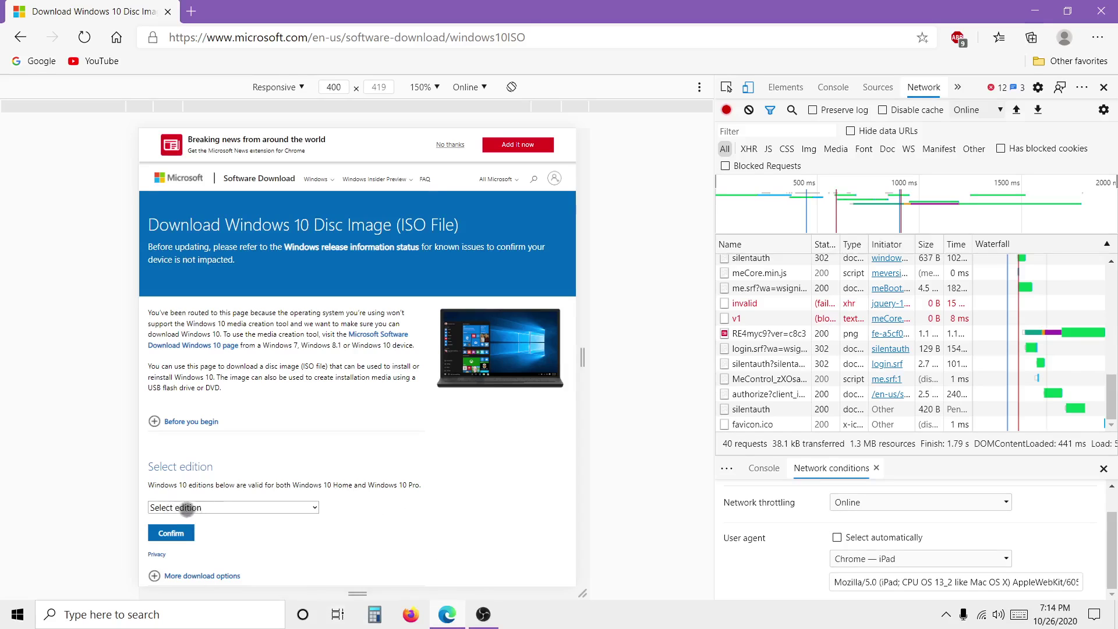
# Select Windows 10 as the edition on the ISO download page and confirm it
pyautogui.click(198, 507)
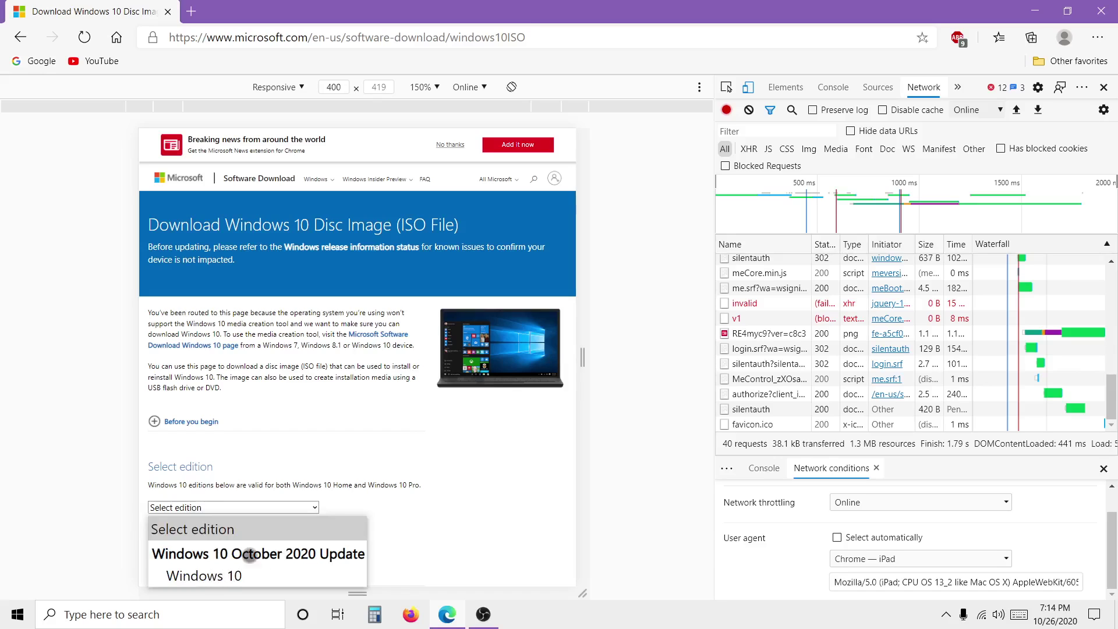
pyautogui.click(208, 576)
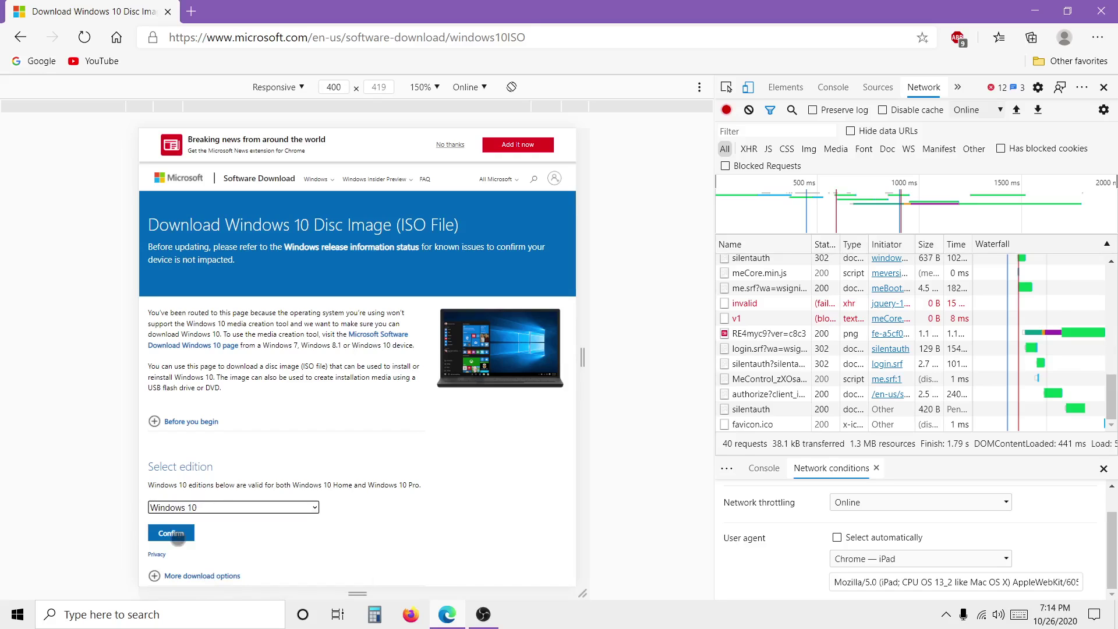
pyautogui.click(171, 533)
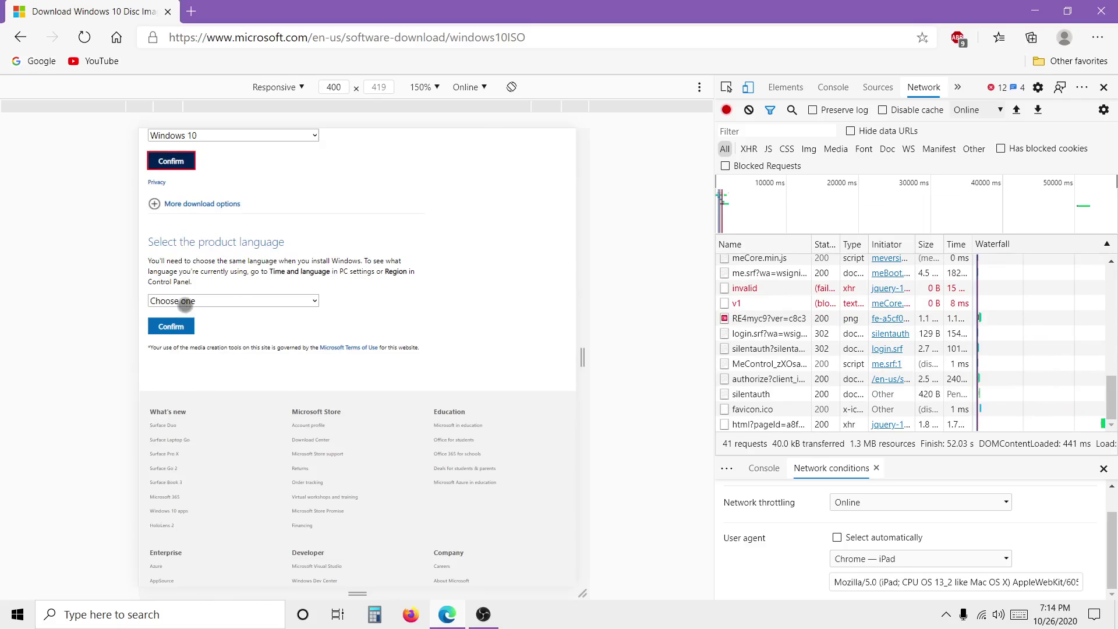
# Choose English as the product language and confirm it
pyautogui.click(185, 301)
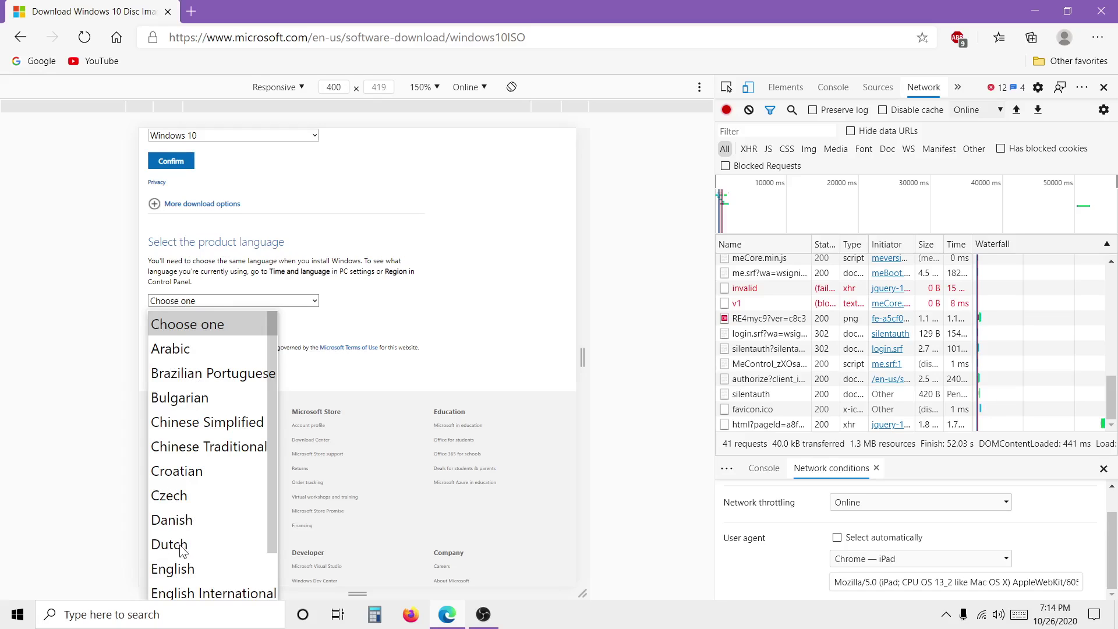
pyautogui.scroll(-2, 197, 541)
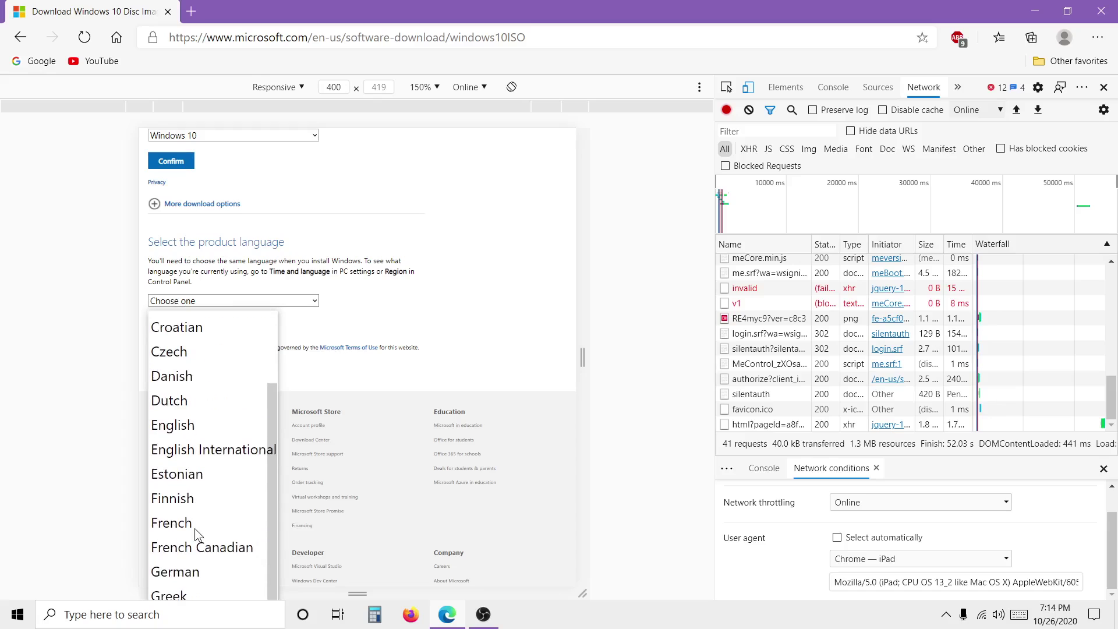
pyautogui.click(170, 431)
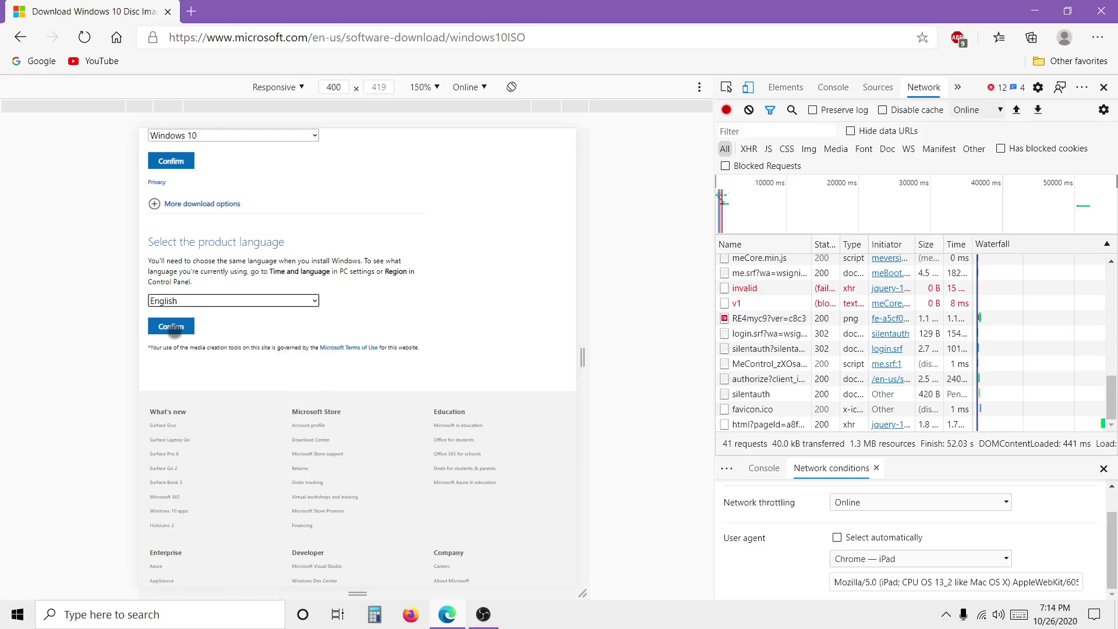
pyautogui.click(172, 326)
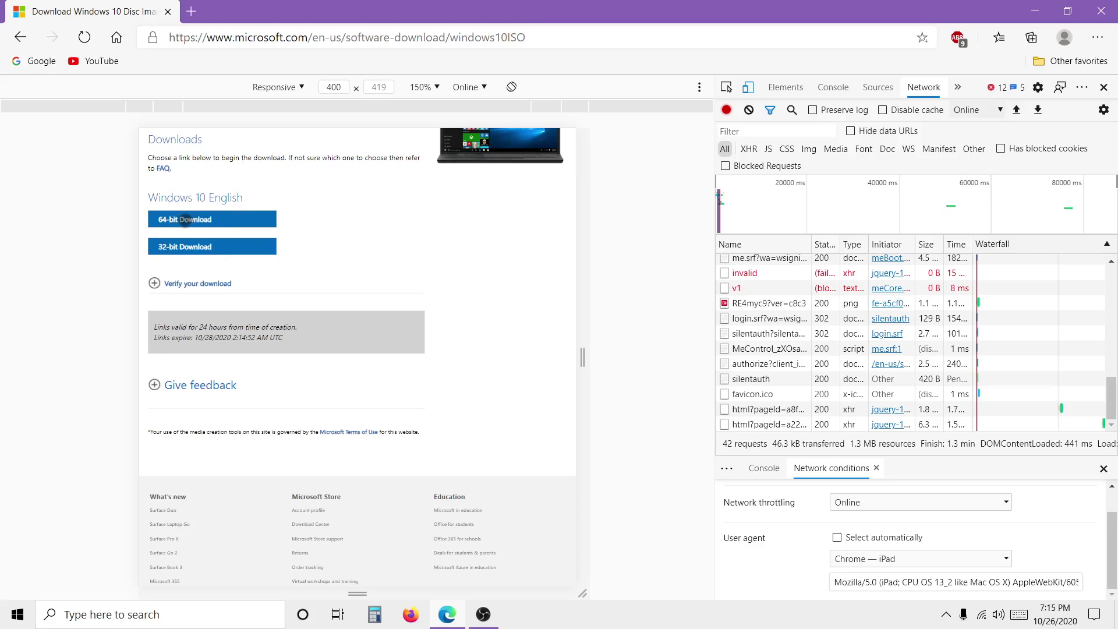
# Download the 64-bit ISO, saving it as Win10_20H2_English_x64 in the Downloads folder, and show all downloads
pyautogui.click(185, 220)
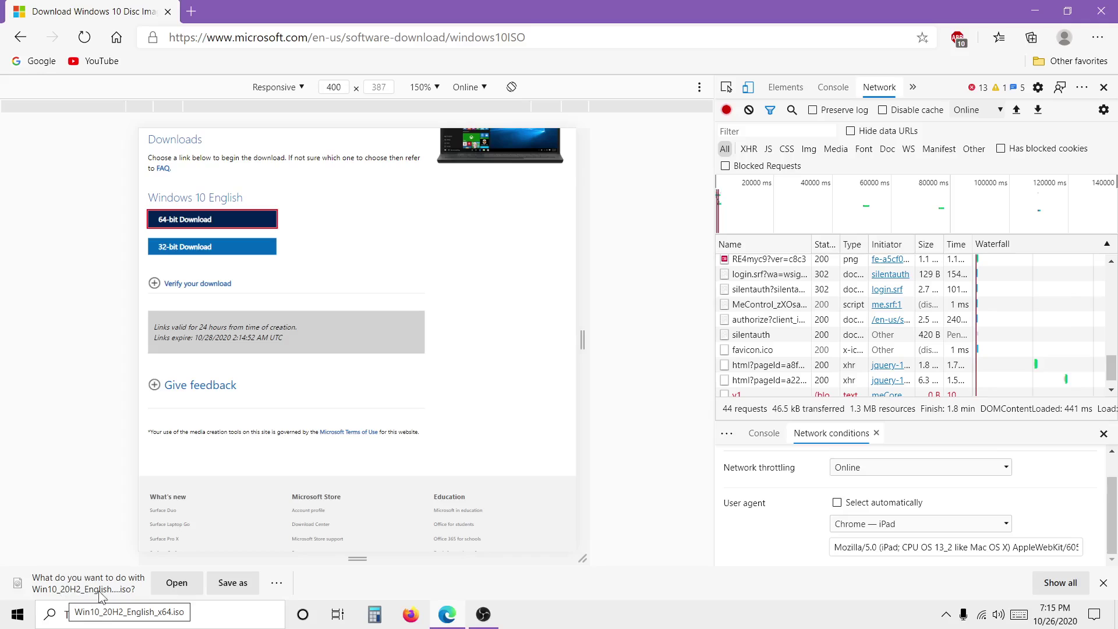
pyautogui.click(231, 584)
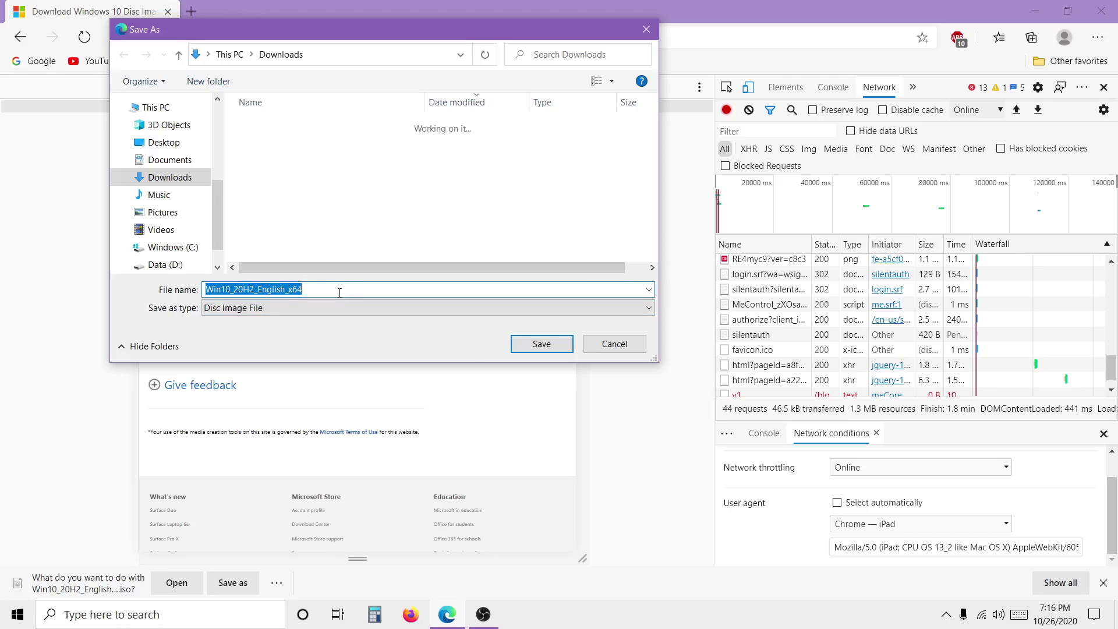
pyautogui.click(542, 345)
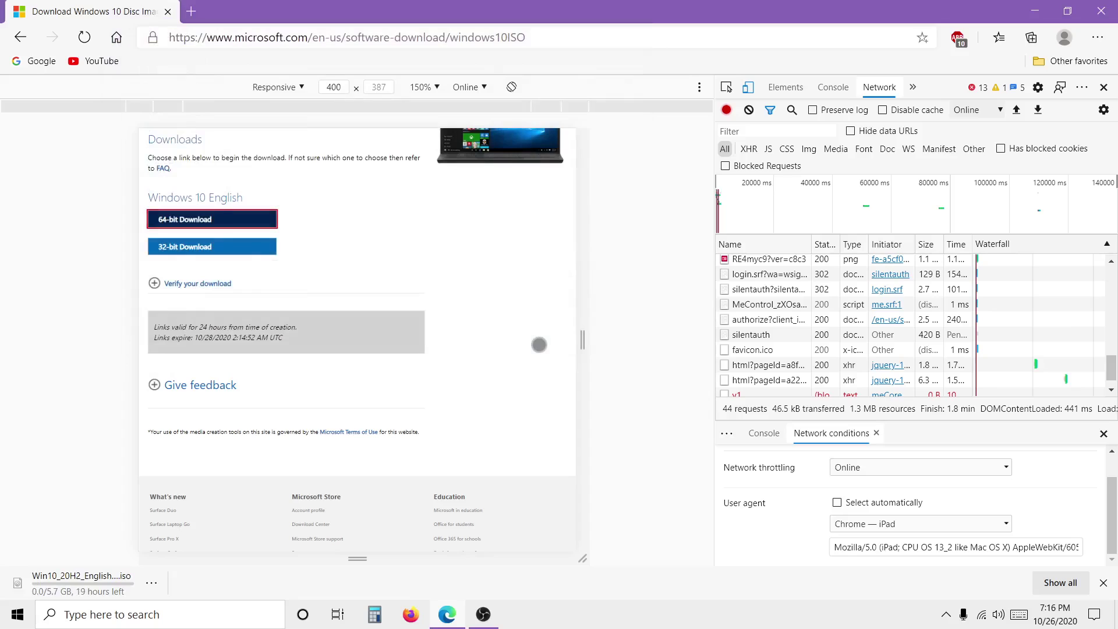
pyautogui.click(1060, 583)
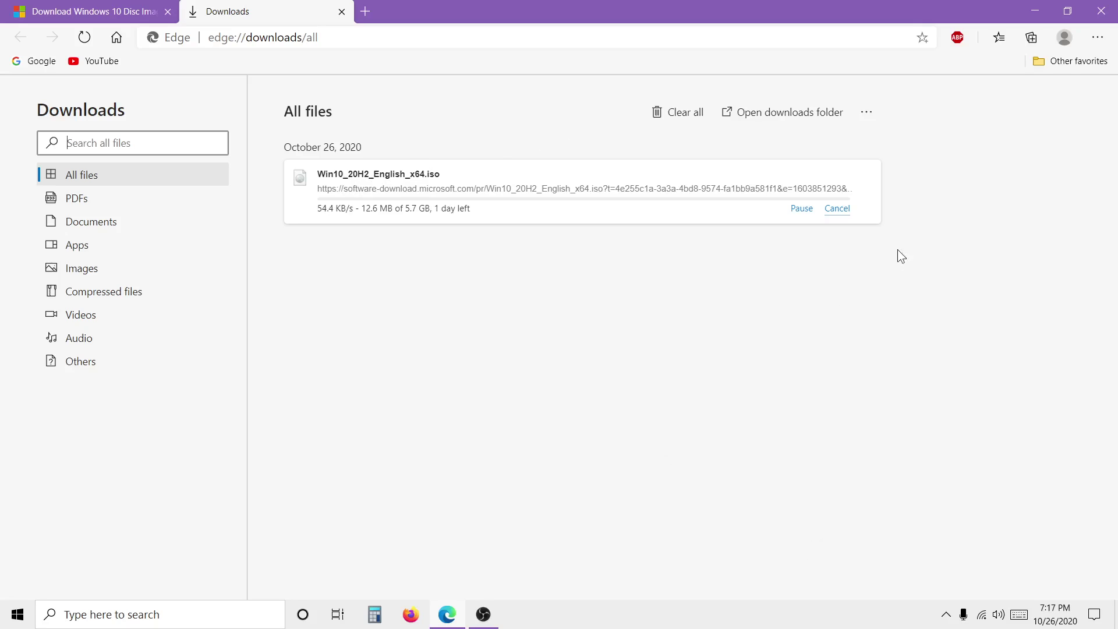
# Cancel the running ISO download, remove all download history, and close the Downloads page
pyautogui.click(837, 208)
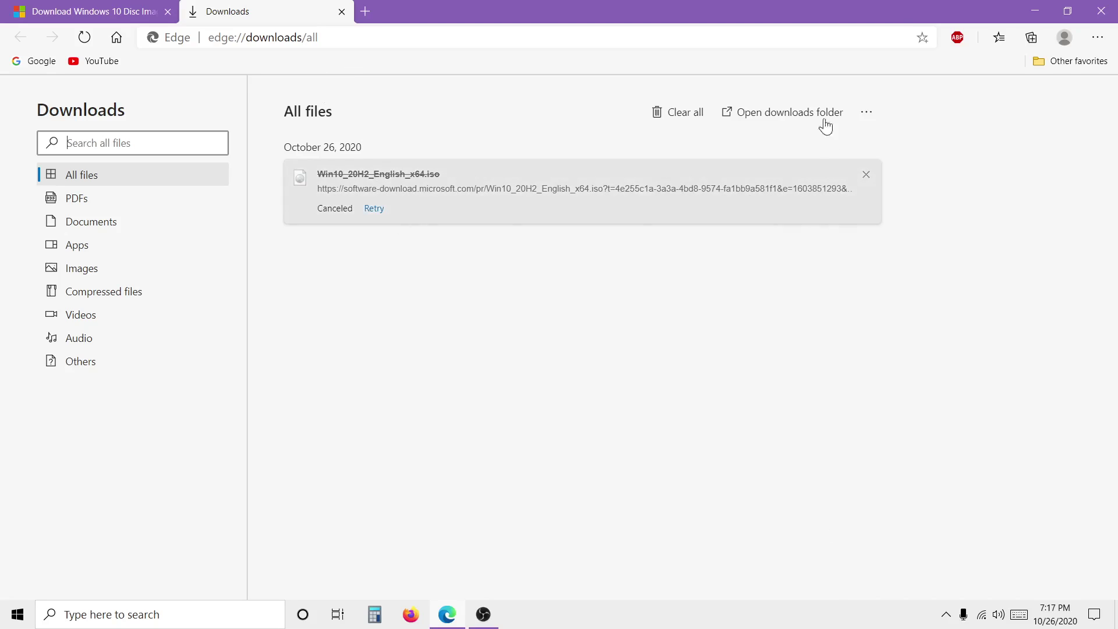
pyautogui.click(682, 111)
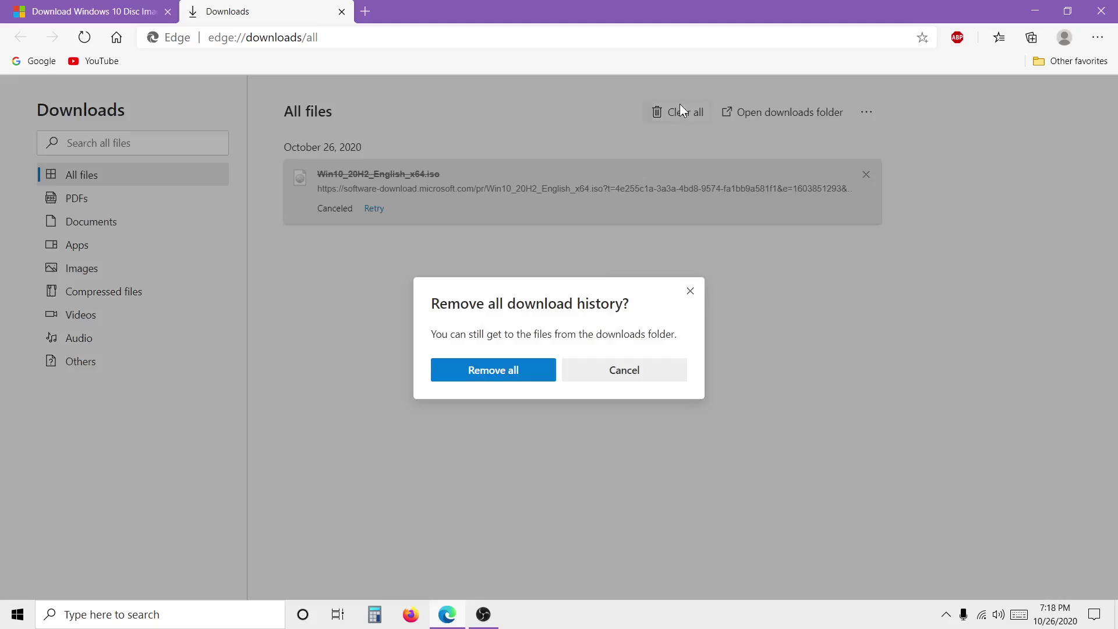
pyautogui.click(515, 376)
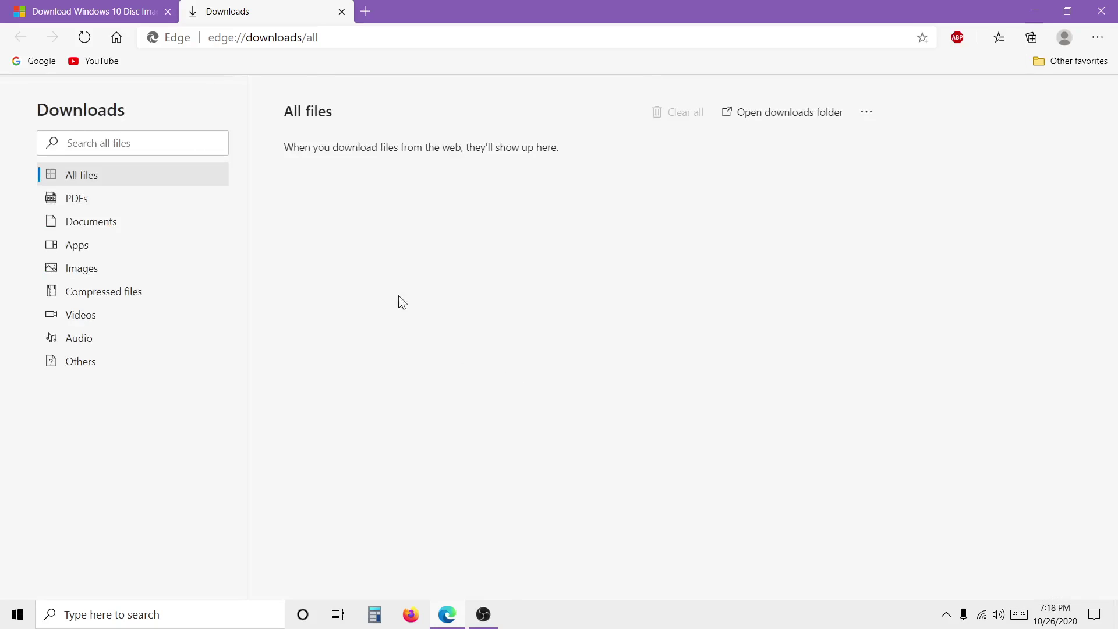
pyautogui.click(341, 12)
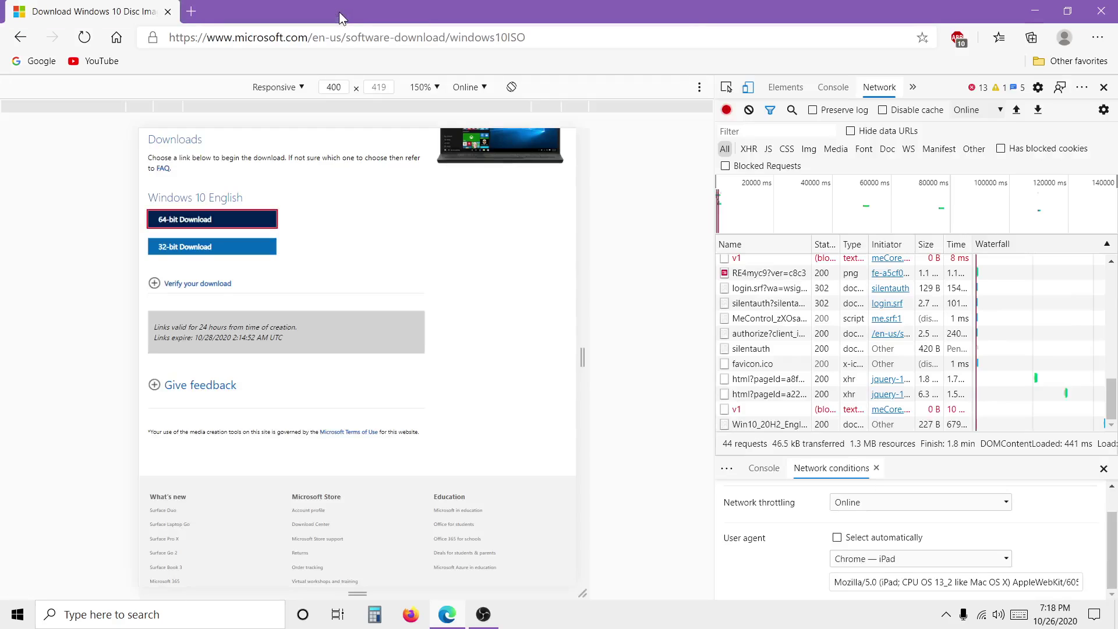
# Turn automatic user agent selection back on, and close the ISO download page, leaving only a new blank tab open
pyautogui.click(838, 538)
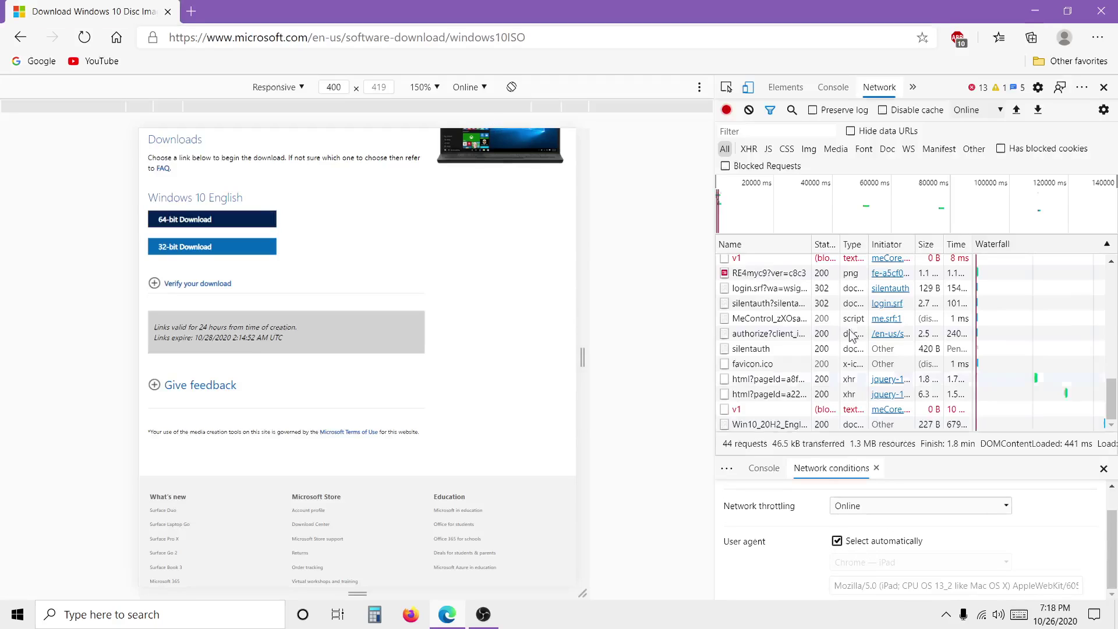
pyautogui.click(190, 13)
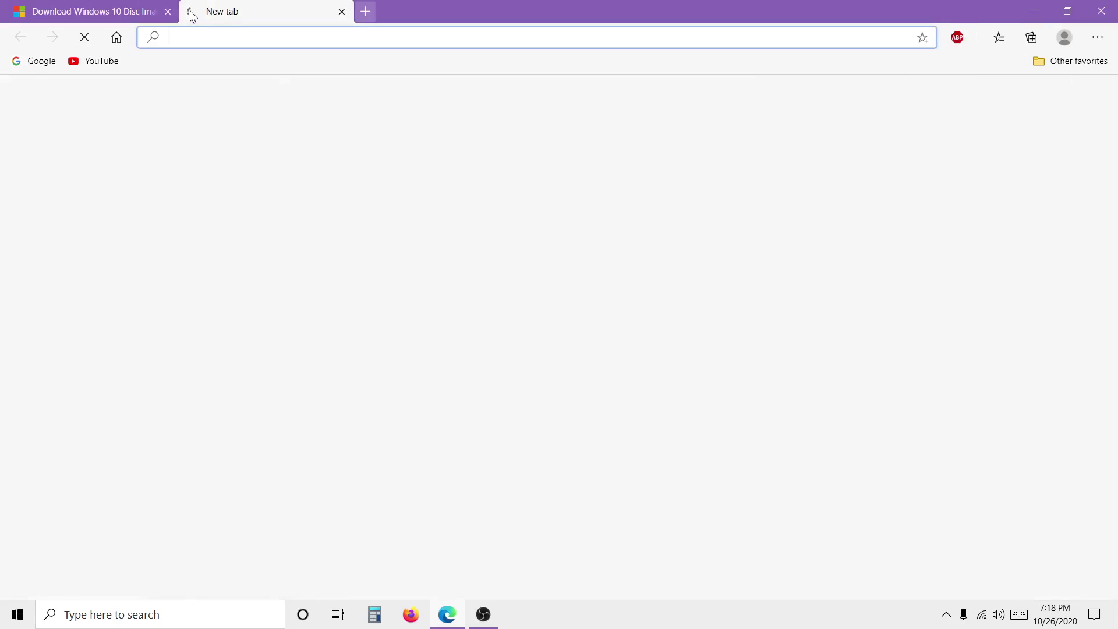
pyautogui.click(135, 17)
pyautogui.click(167, 13)
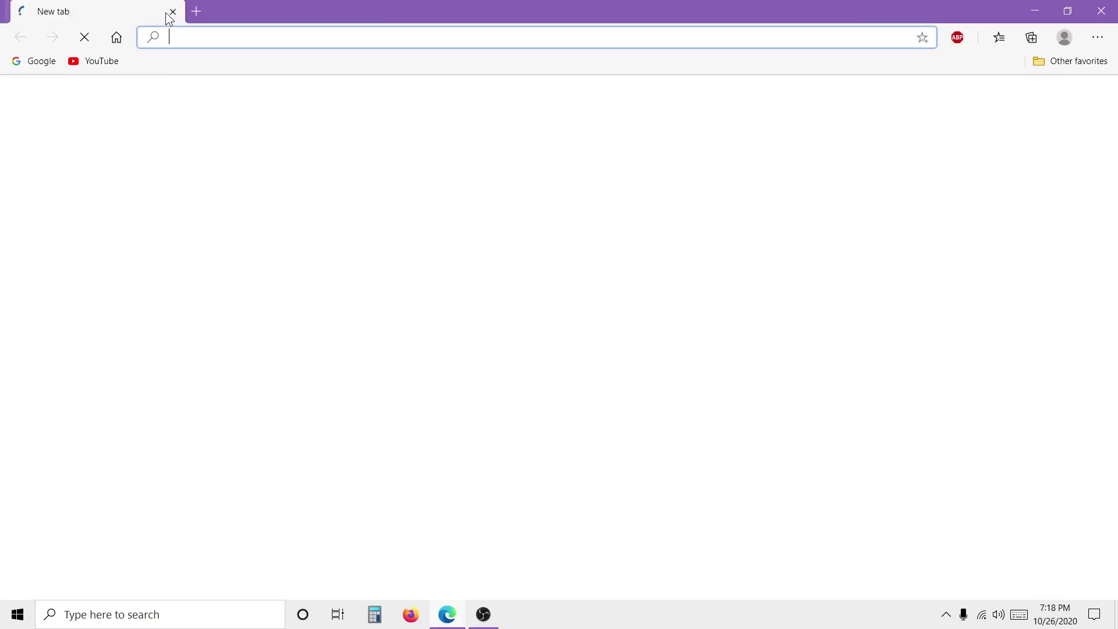
# Open the options for clearing browsing data and choose All time as the time range
pyautogui.click(1099, 38)
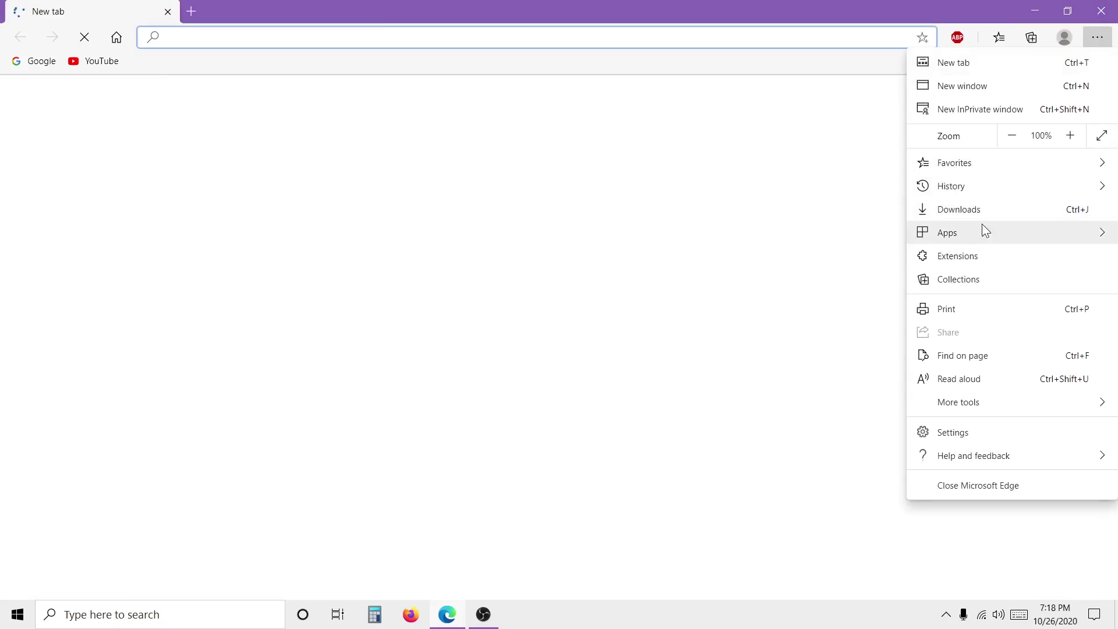
pyautogui.moveTo(962, 186)
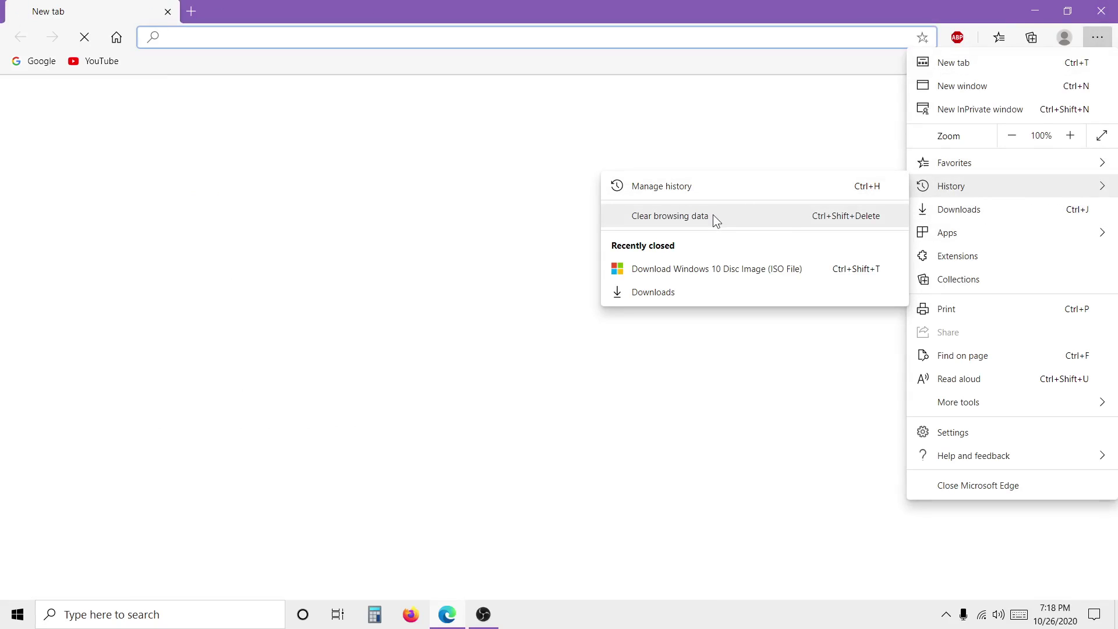
pyautogui.click(692, 215)
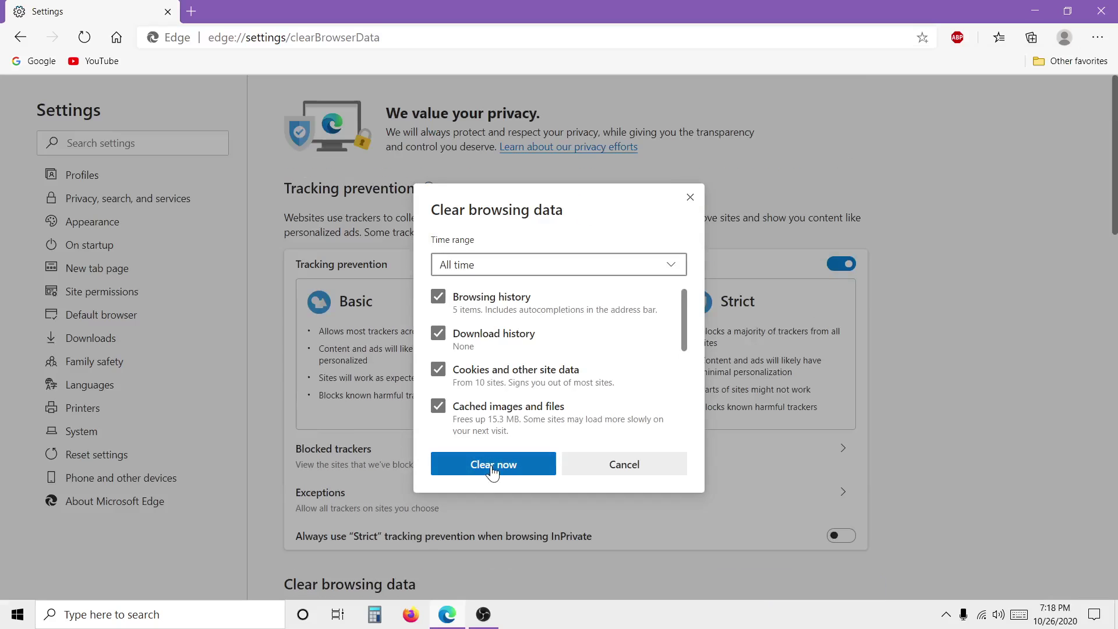
pyautogui.scroll(-1, 518, 327)
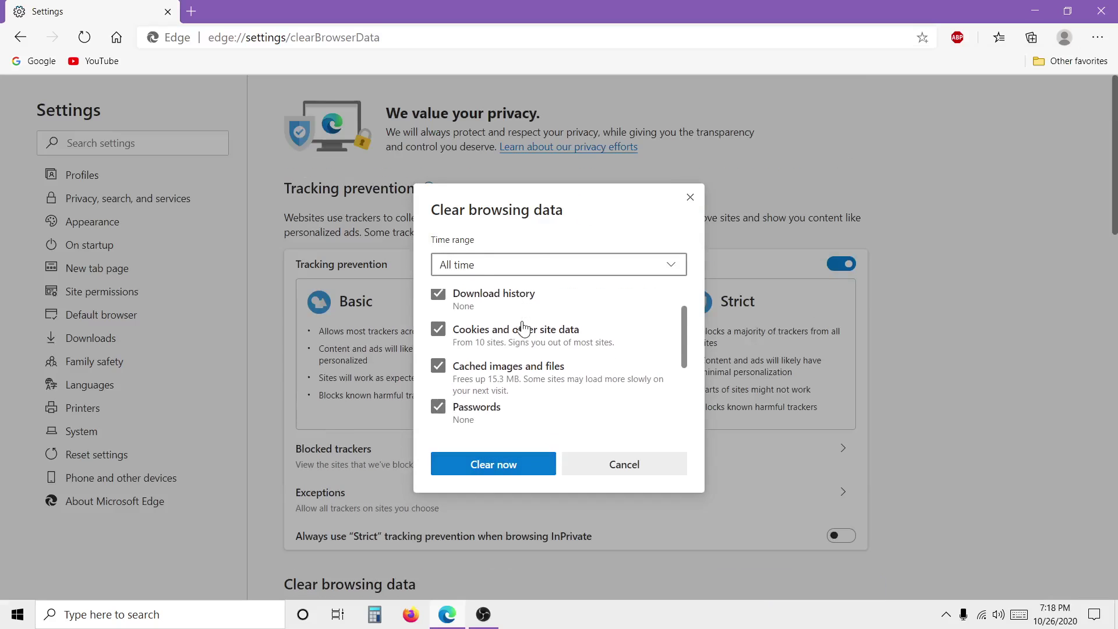
pyautogui.click(487, 268)
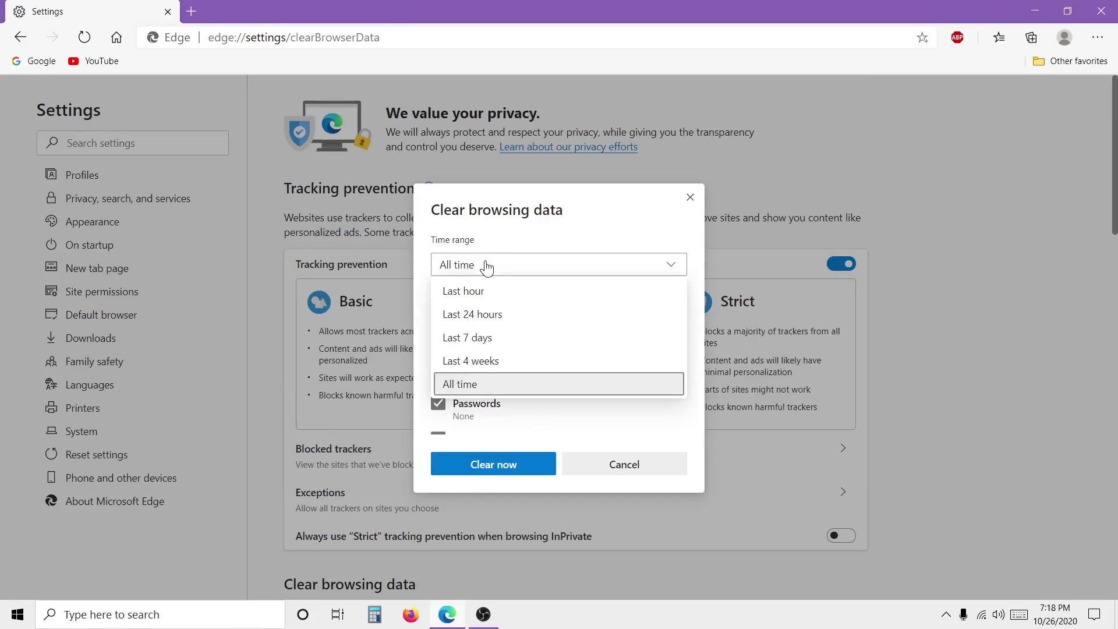
pyautogui.click(468, 389)
# Review the selected data types down to the previous Edge version's data, clear them all, and close the browser
pyautogui.scroll(1, 490, 318)
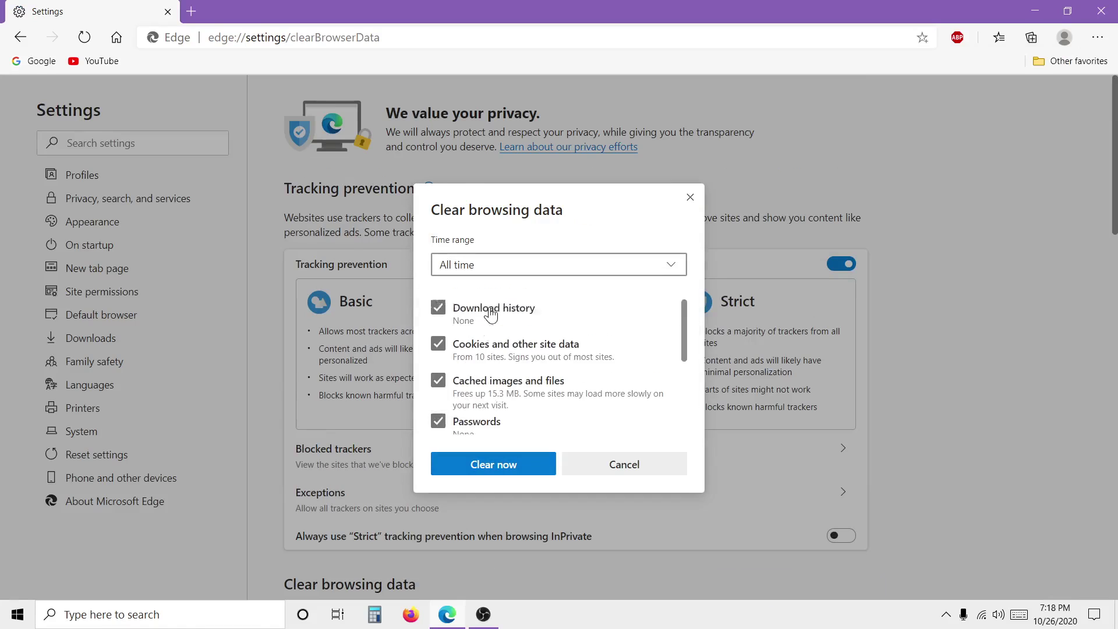
pyautogui.scroll(1, 491, 314)
pyautogui.scroll(-4, 491, 315)
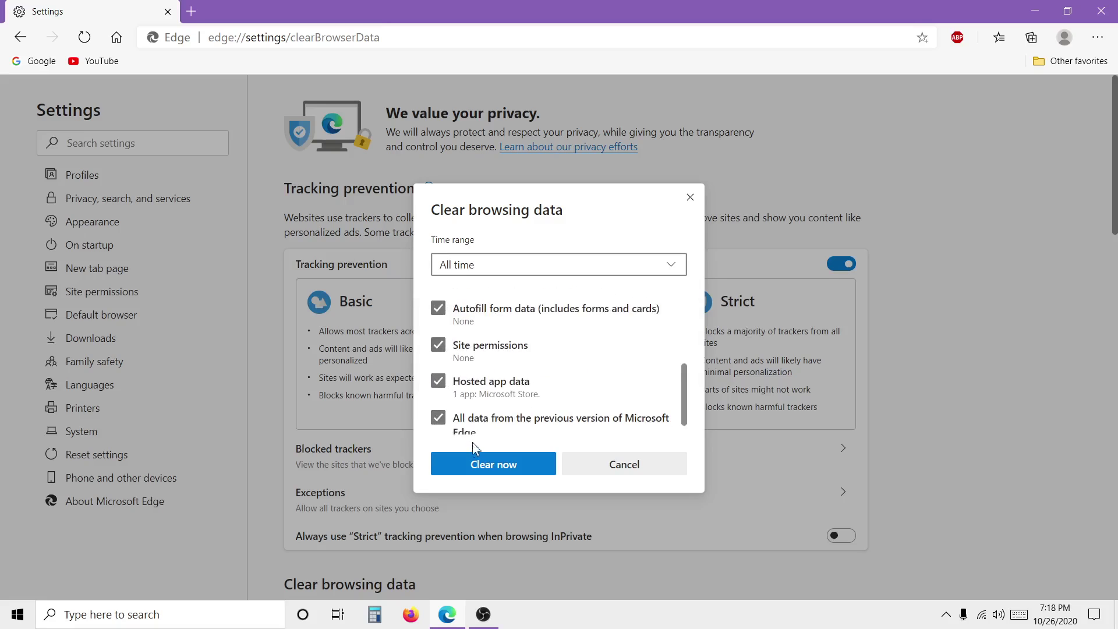
pyautogui.scroll(-1, 473, 442)
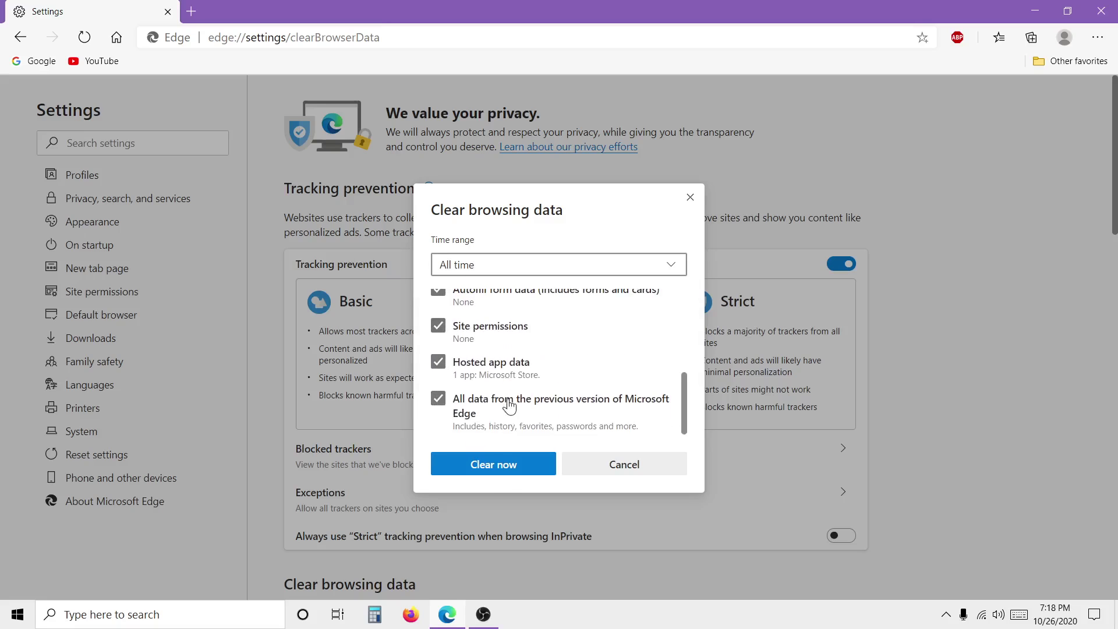
pyautogui.click(503, 473)
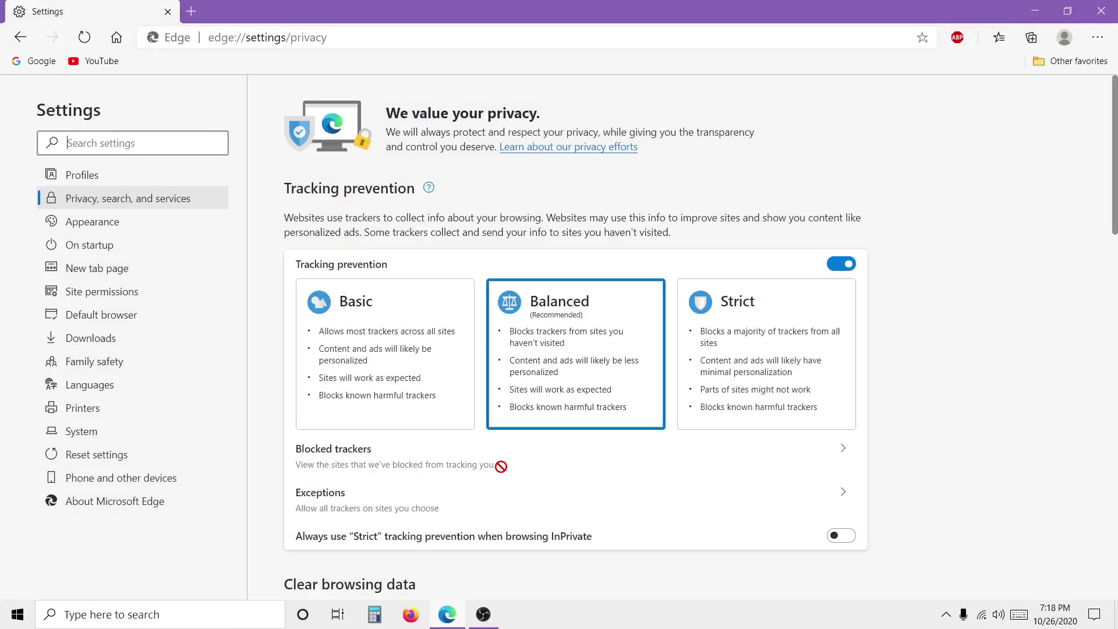
pyautogui.click(1100, 11)
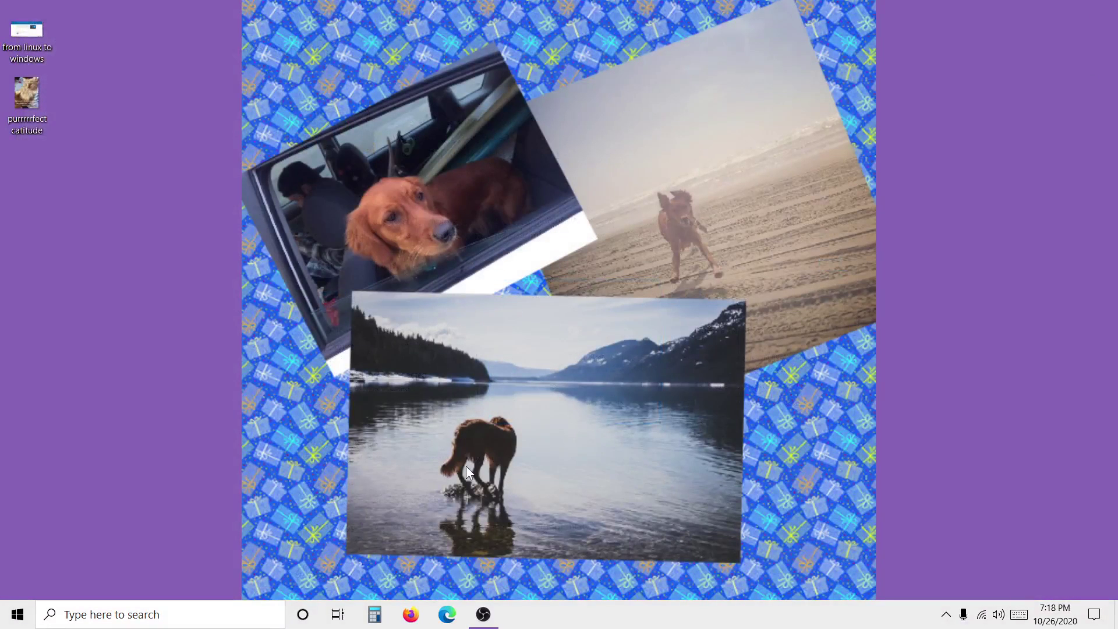
pyautogui.click(486, 621)
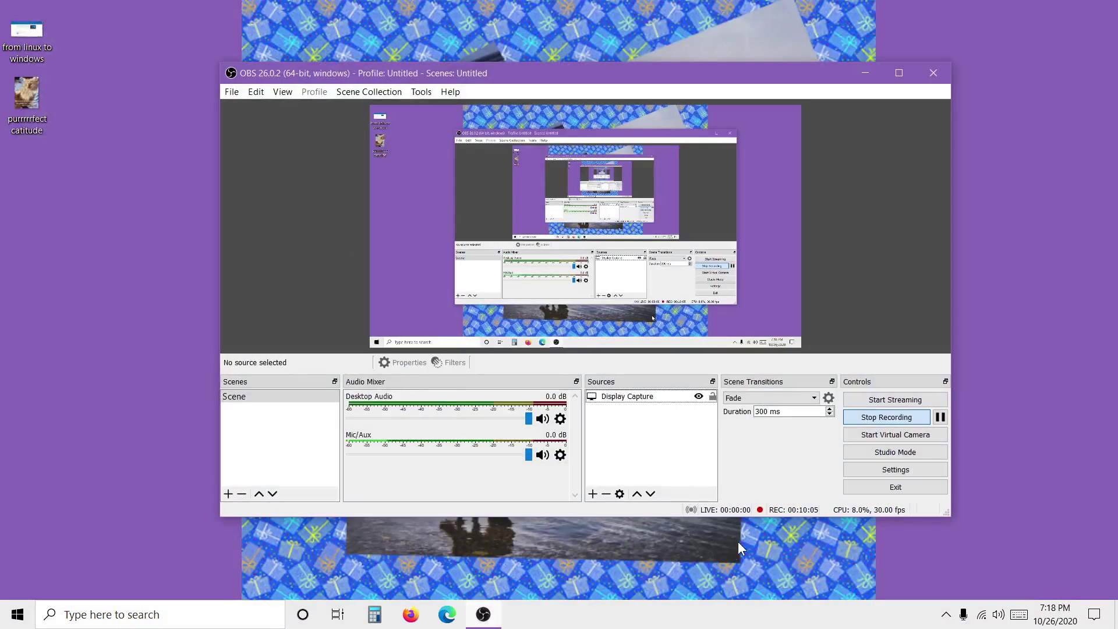